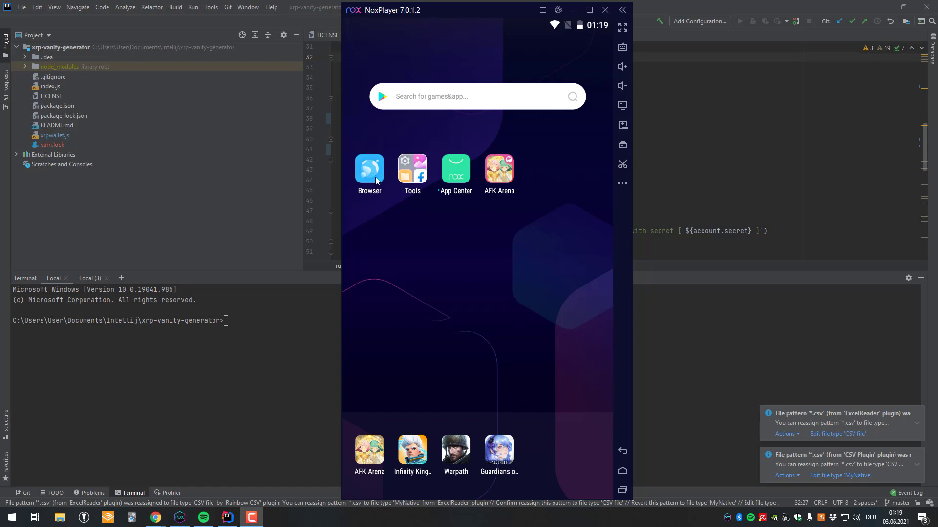
Open the xumm.app website in the emulator's browser
click(369, 175)
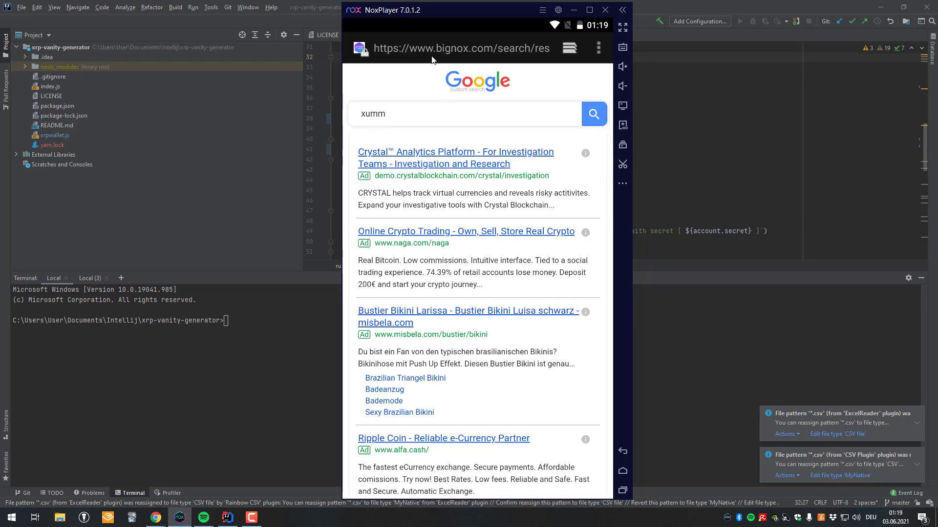
click(431, 56)
text(xumm.app)
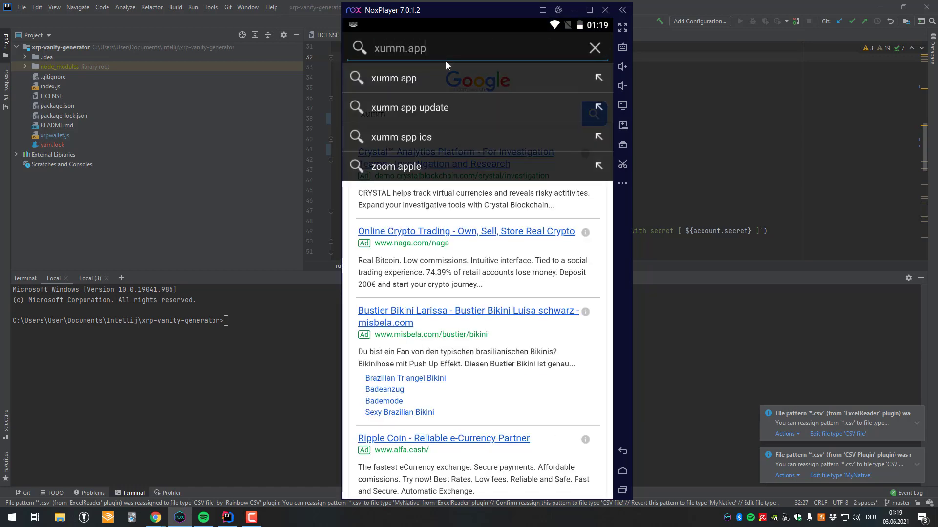
key(Return)
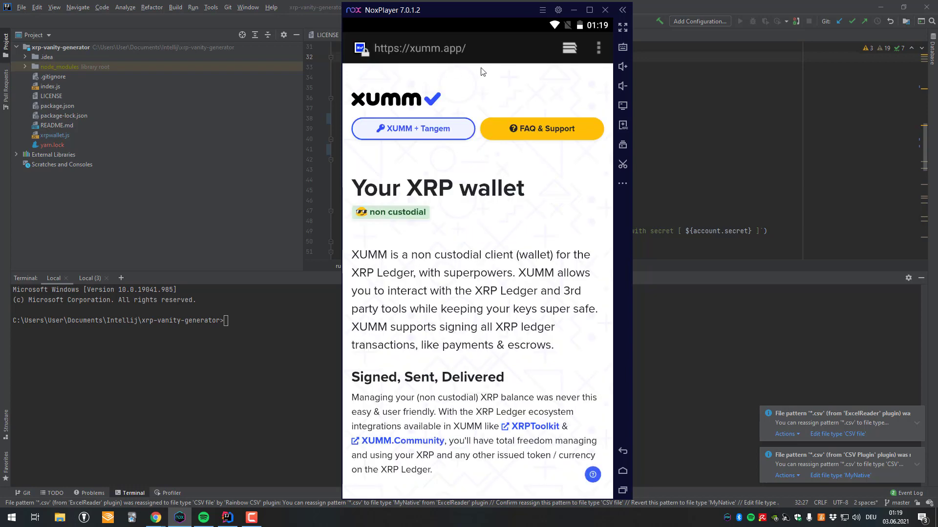
Go to XUMM's Google Play listing and install the wallet app
scroll(521, 220, down, 5)
click(521, 218)
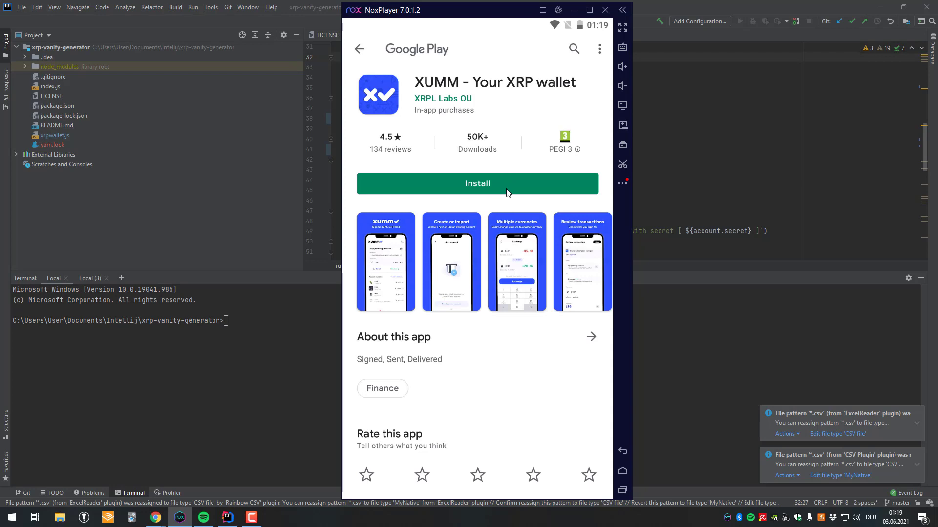
click(482, 179)
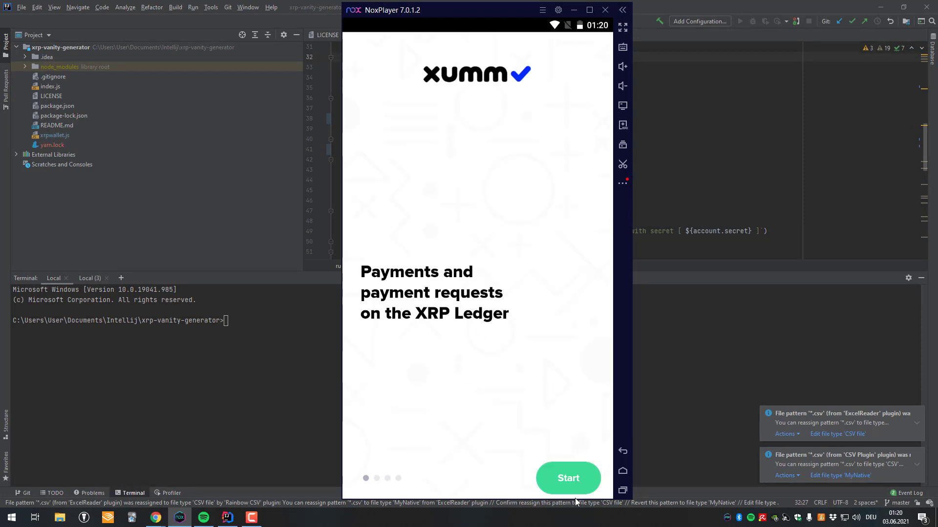
Start XUMM setup, then enter, re-enter and save a six-digit unlock passcode
click(559, 466)
click(532, 467)
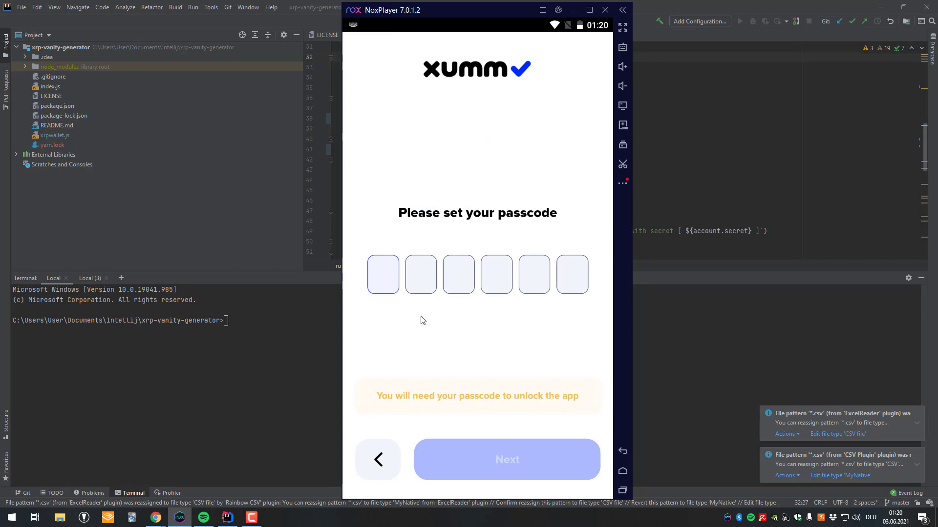
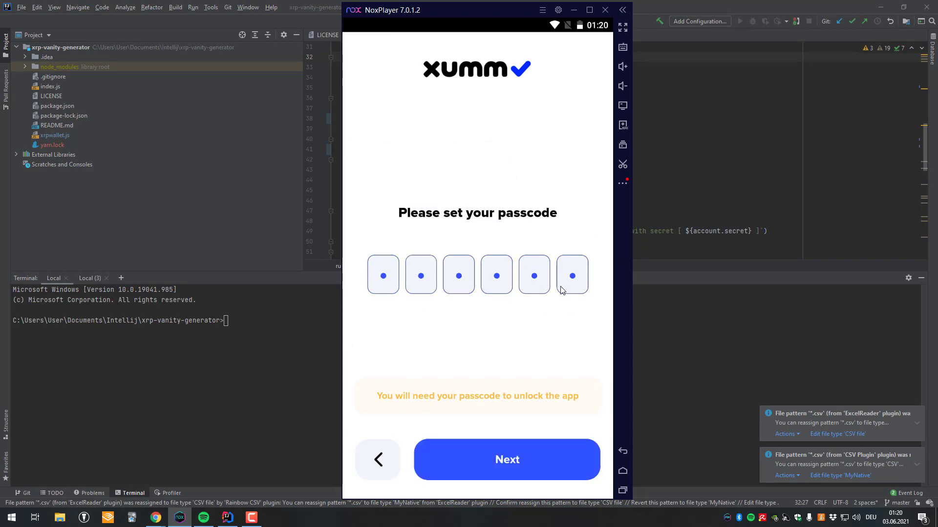
click(536, 458)
click(382, 285)
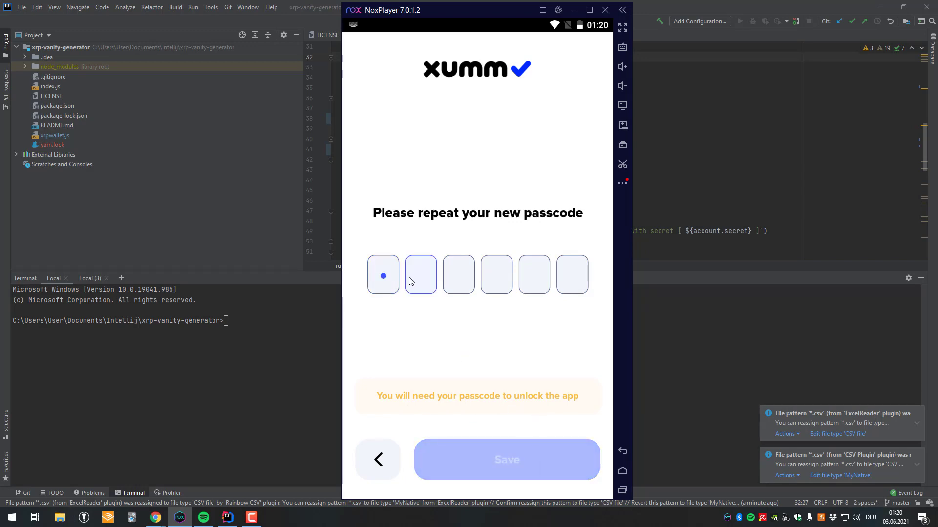
click(543, 449)
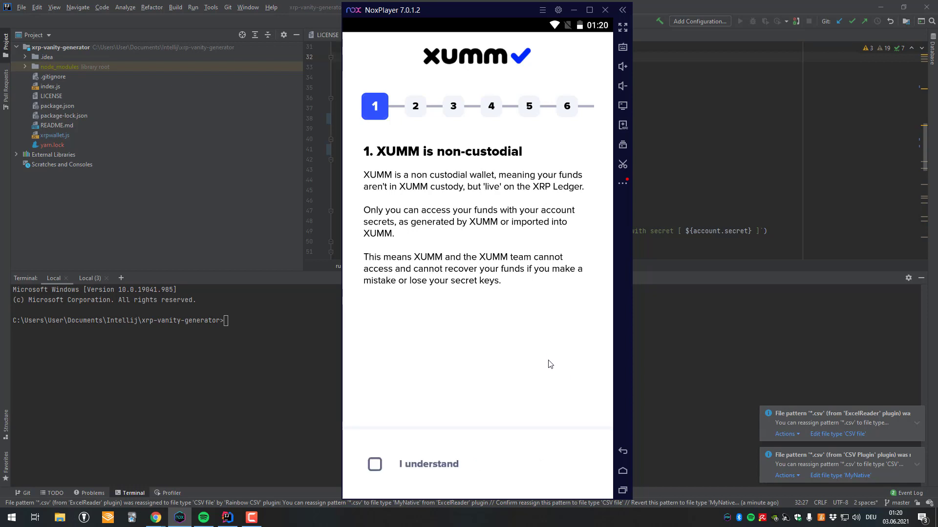
Acknowledge the non-custodial, offline secret keys and permanent transactions notices
click(427, 469)
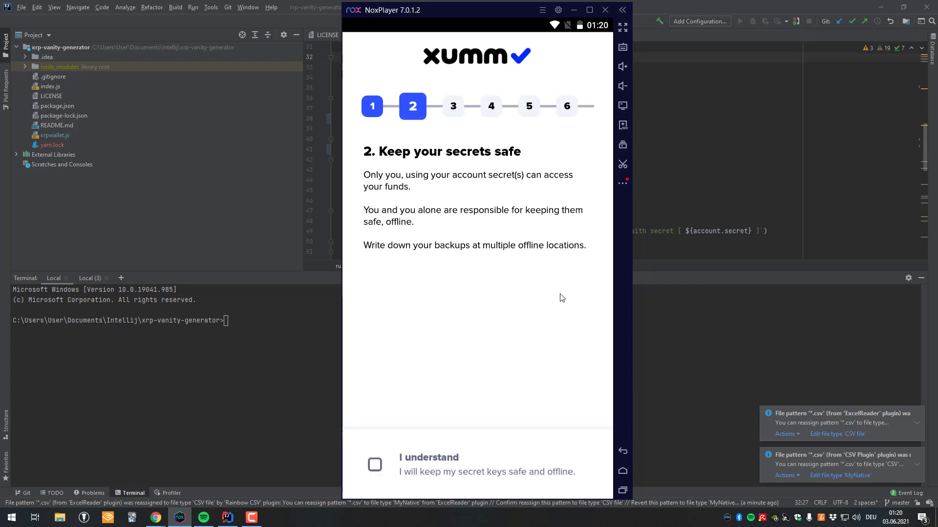
click(472, 457)
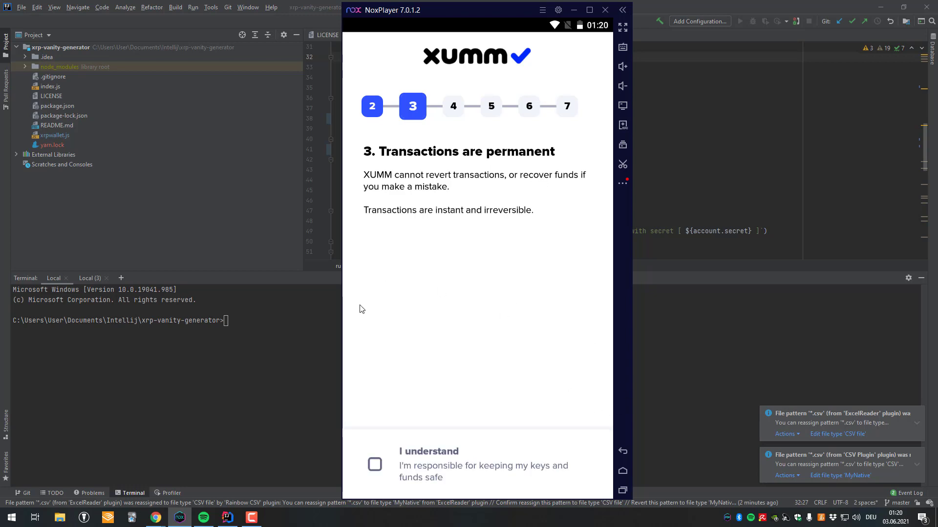
click(409, 470)
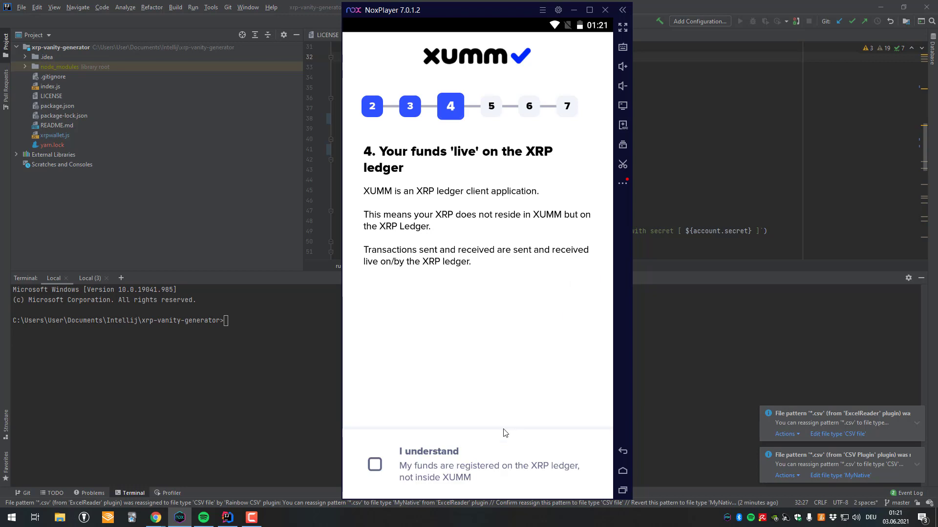
Acknowledge the ledger funds, never-share-secret, re-import and trusted-support notices
click(438, 466)
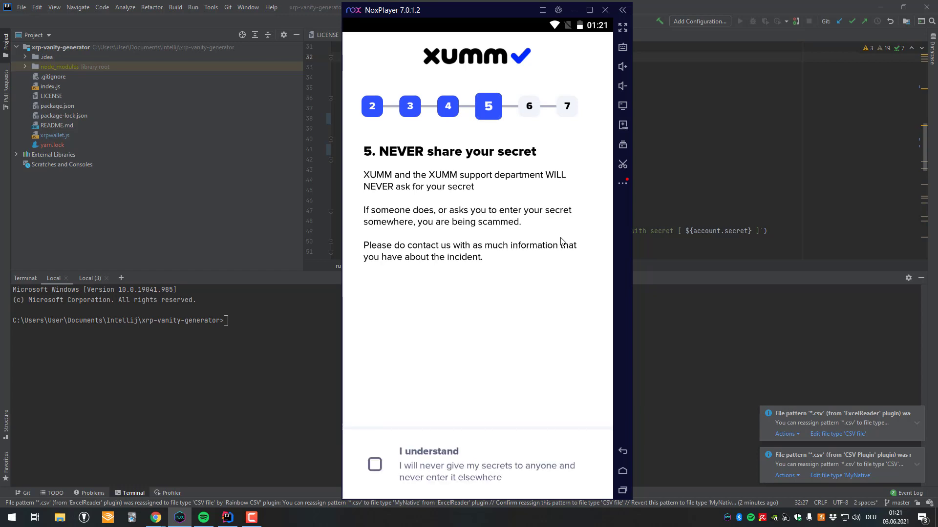
click(424, 471)
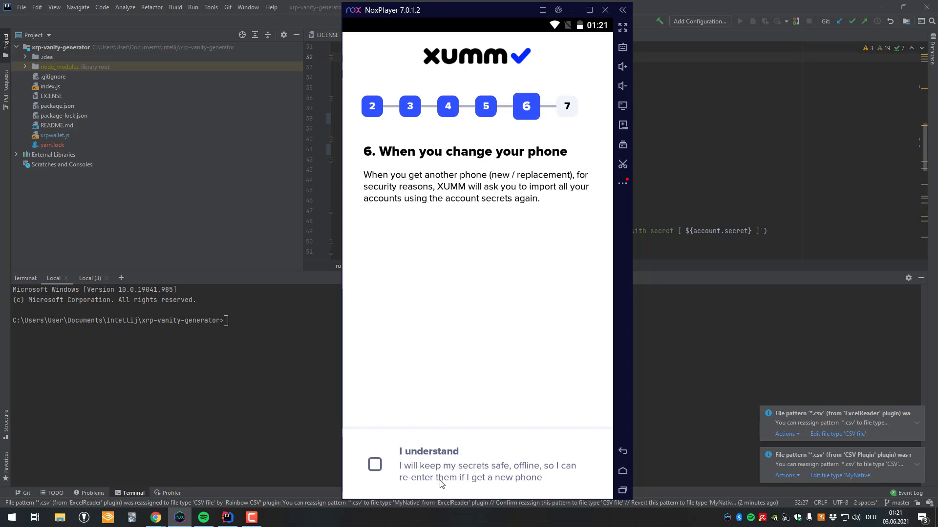
click(426, 482)
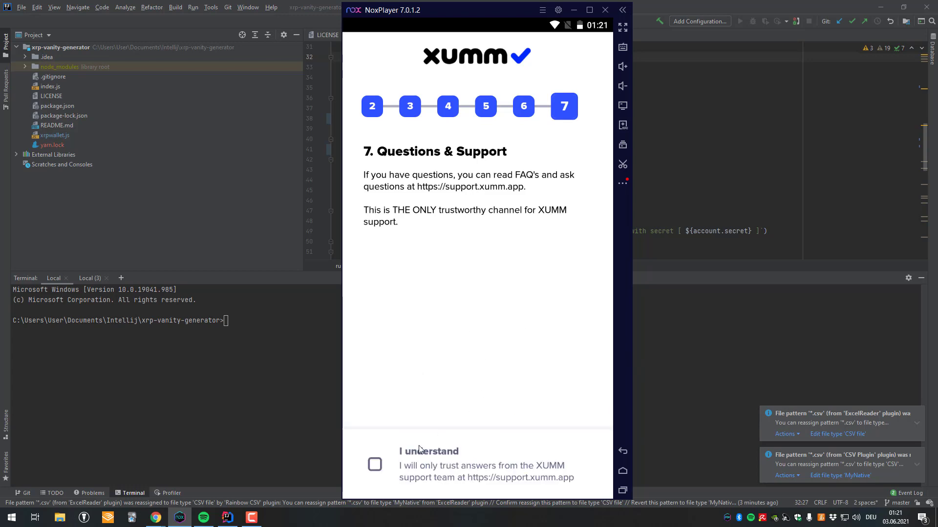
click(419, 451)
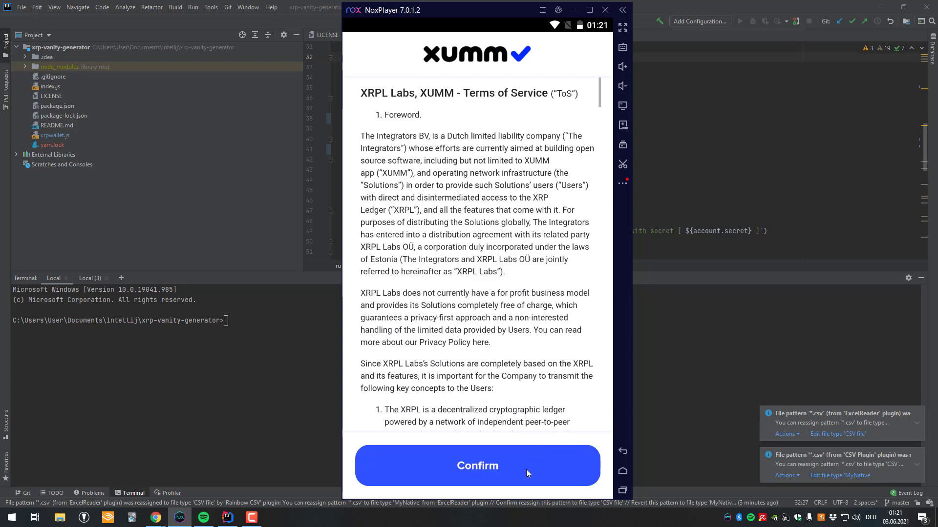
Accept the Terms, dismiss release notes, and create a new account past the secret warning
click(525, 470)
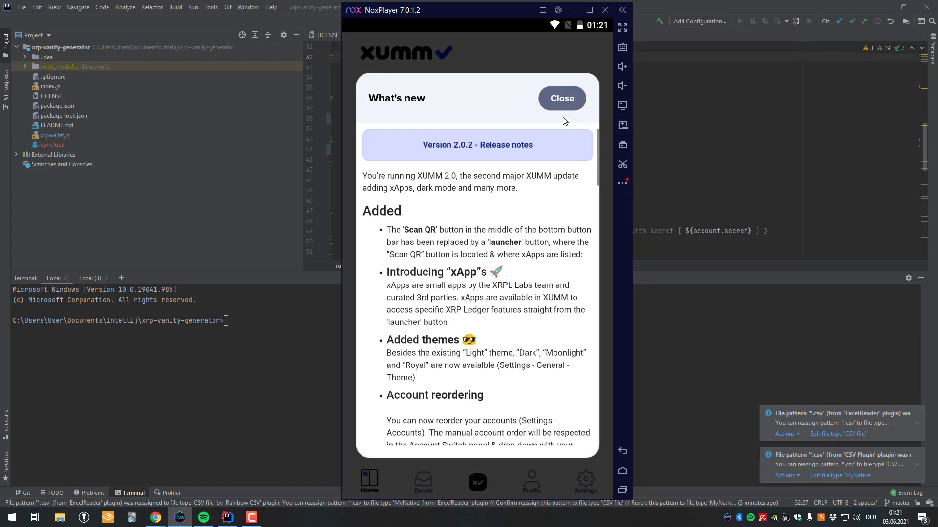
click(562, 100)
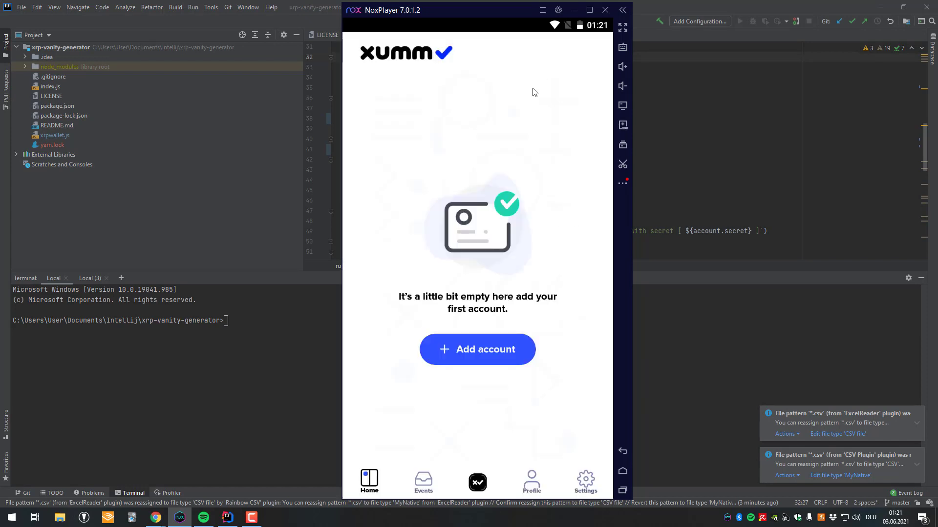
click(489, 357)
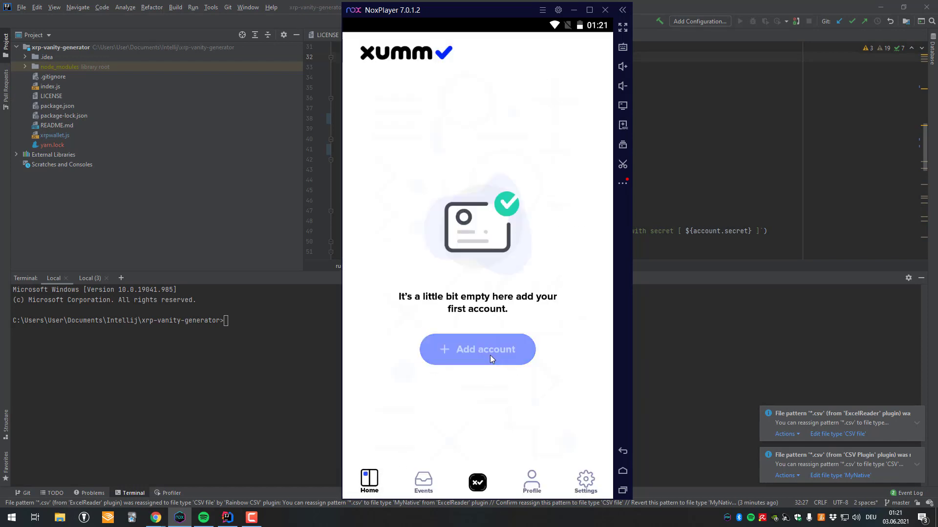
click(498, 336)
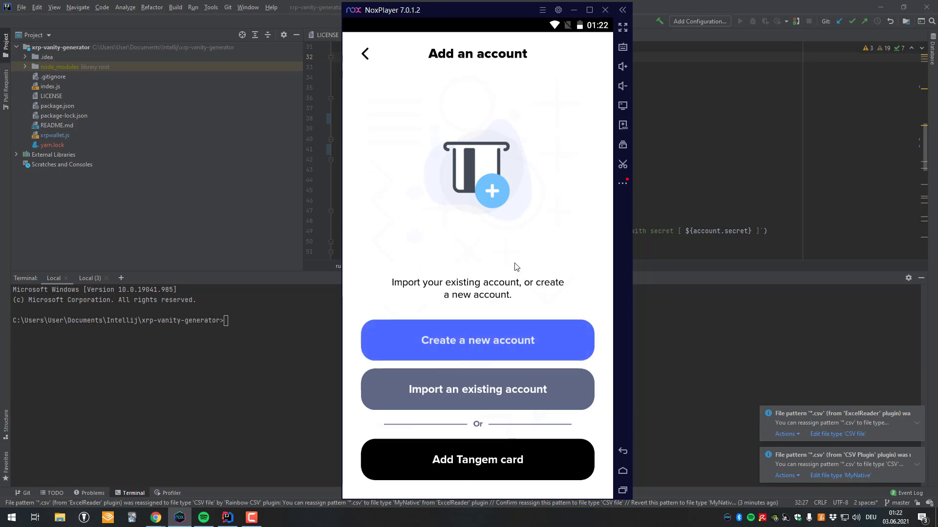
click(506, 342)
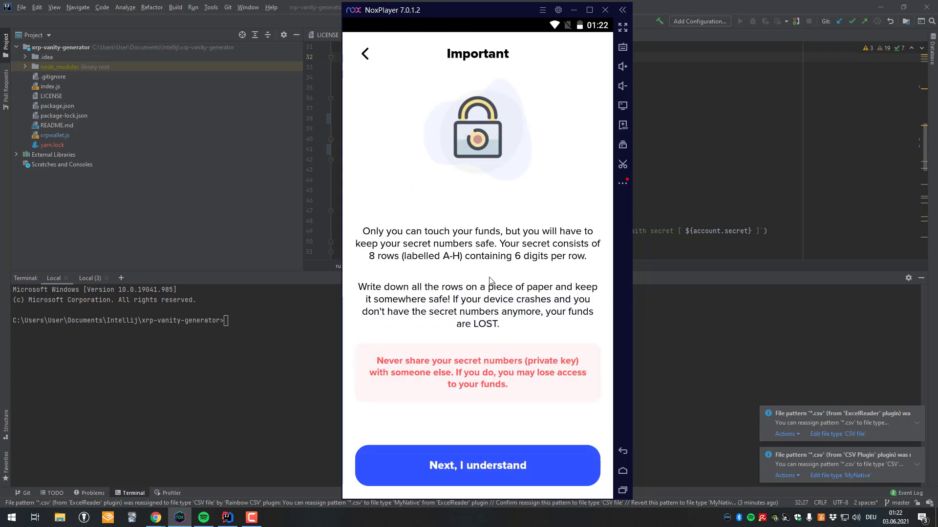
click(522, 468)
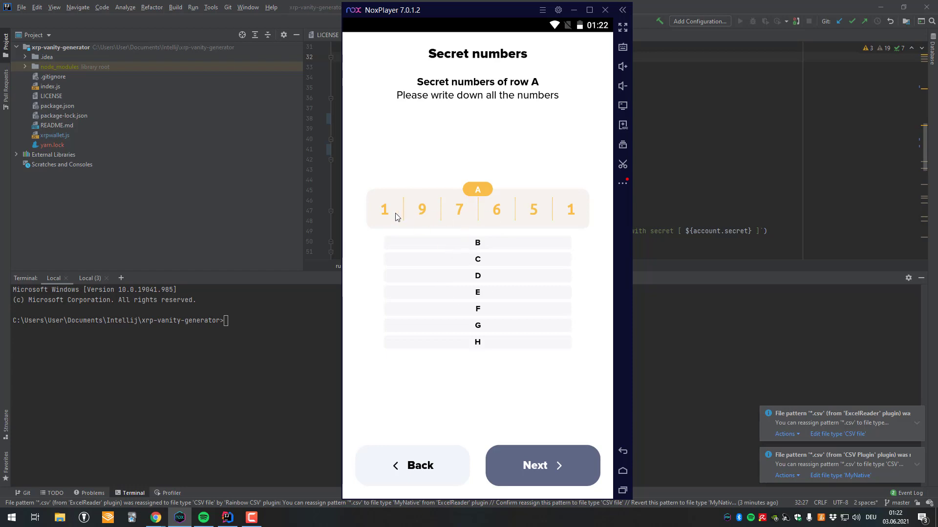
Launch Notepad++ from the Start menu and move it beside the emulator
key(super)
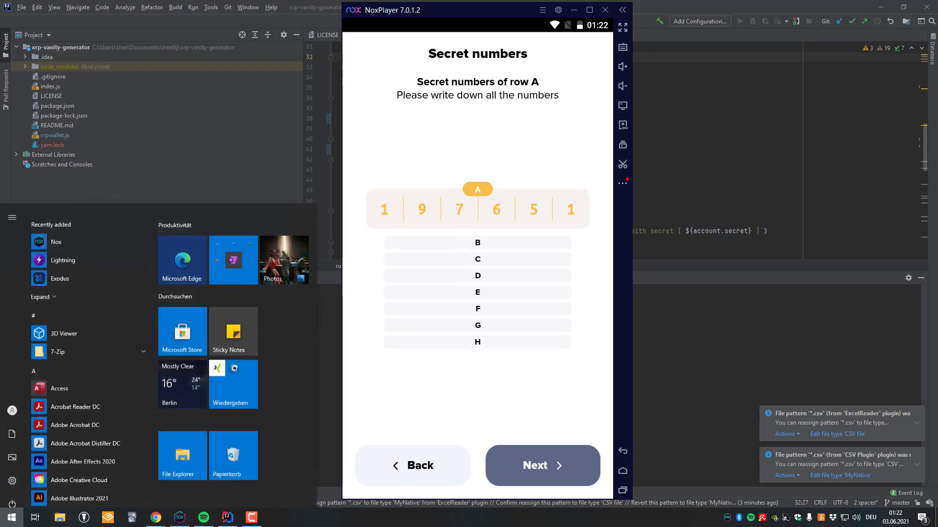
text(note)
key(Return)
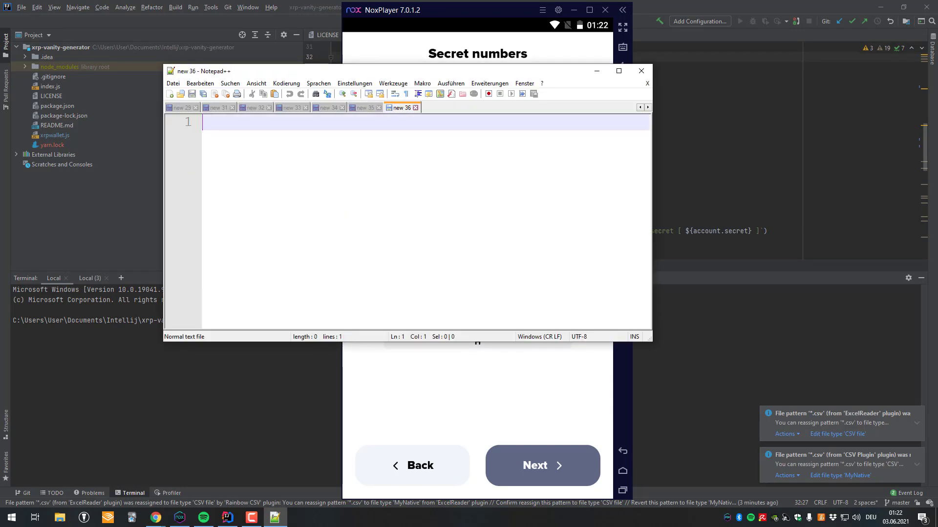
drag(421, 72, 898, 123)
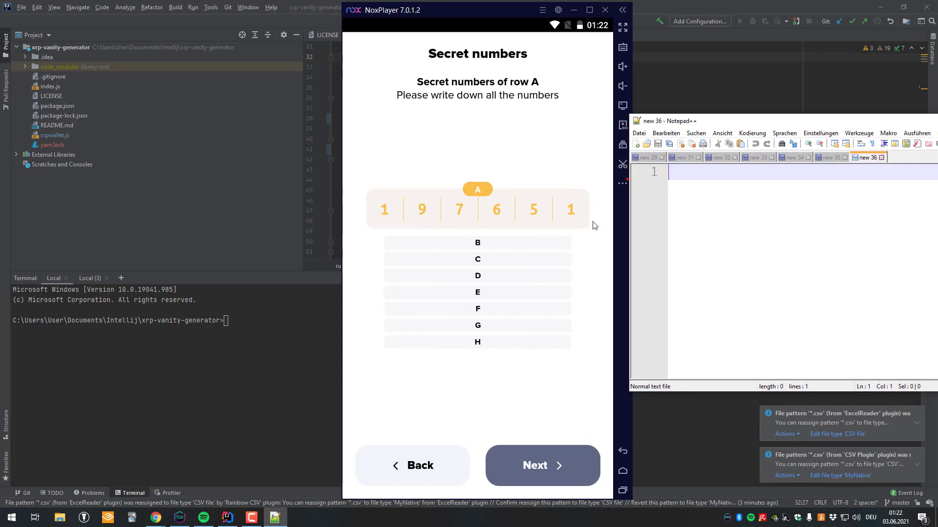
Write the secret numbers of rows A and B on separate lines
key(Return)
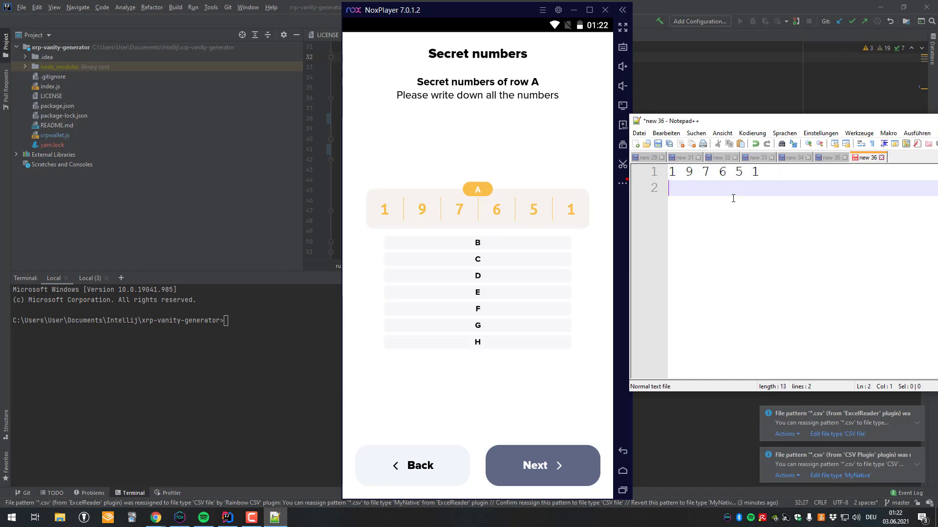
click(556, 464)
click(562, 472)
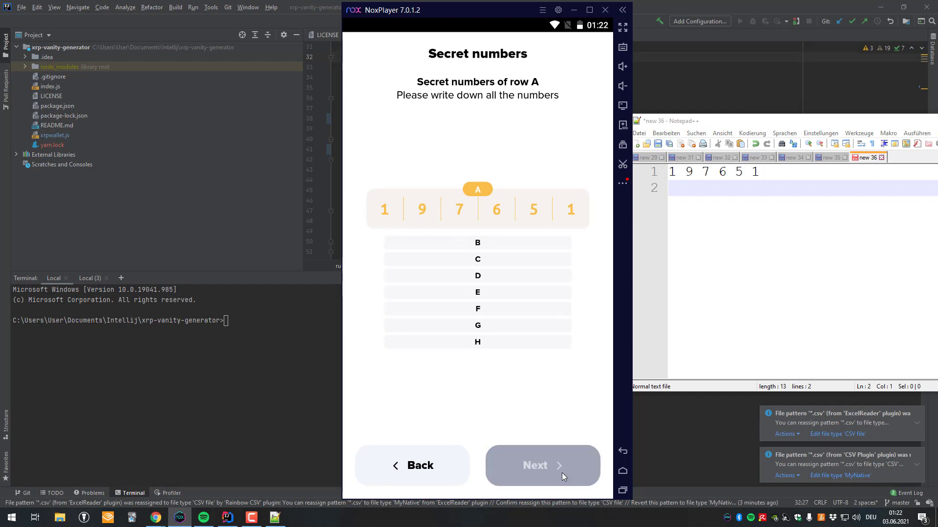
click(830, 205)
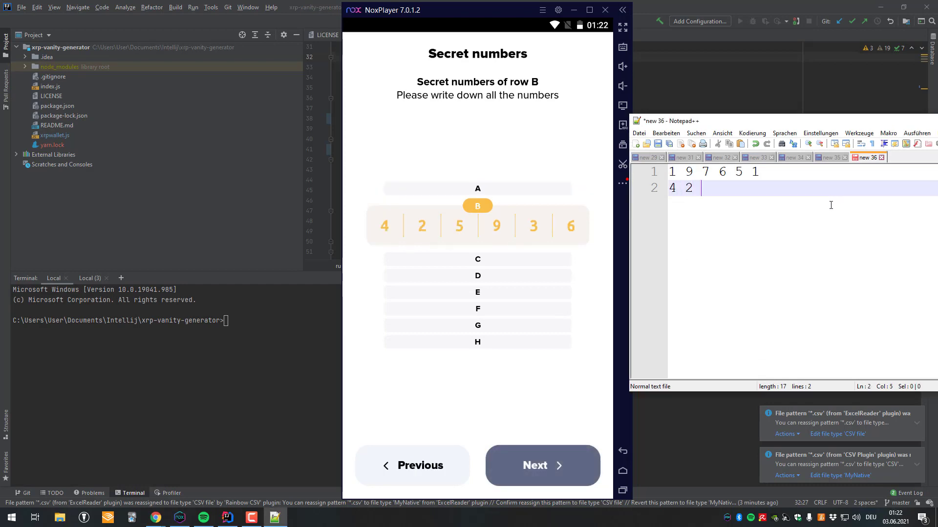
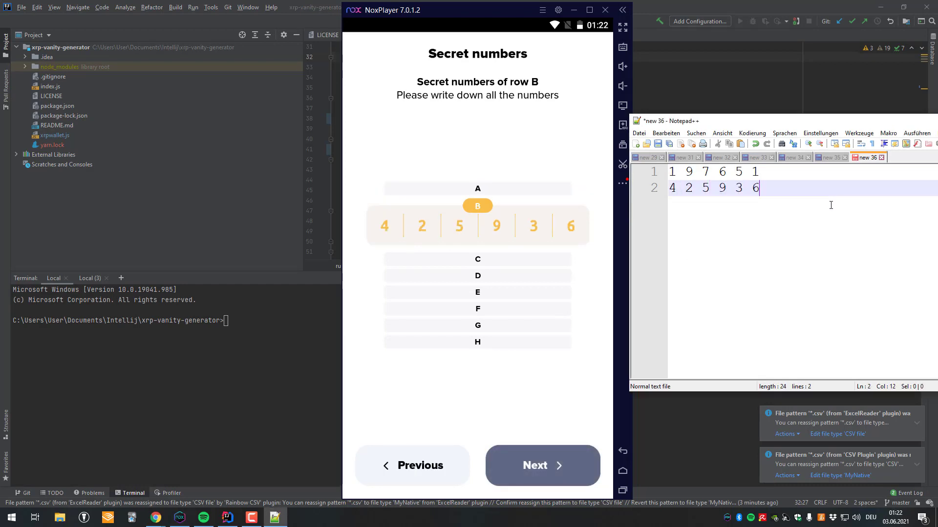
key(Return)
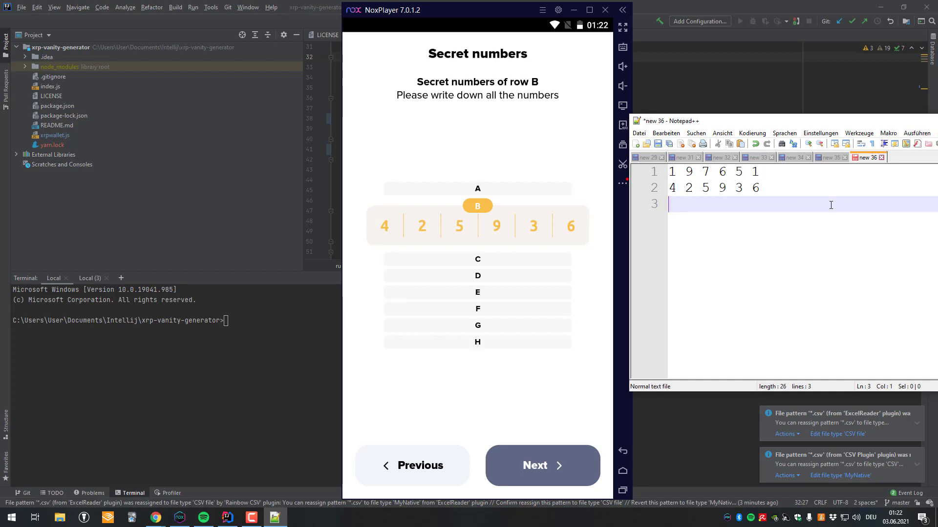
Write rows C and D of the secret numbers, correcting a typo in row D
click(576, 464)
click(770, 220)
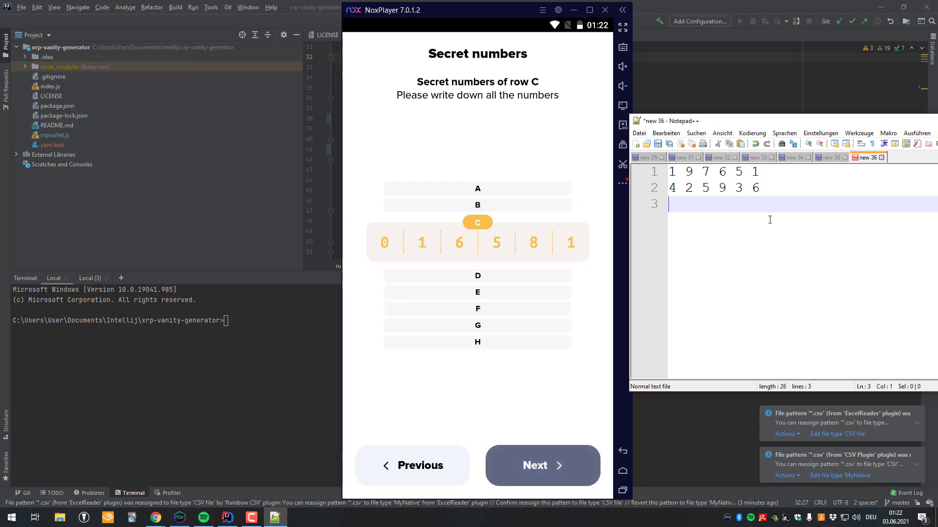
key(Return)
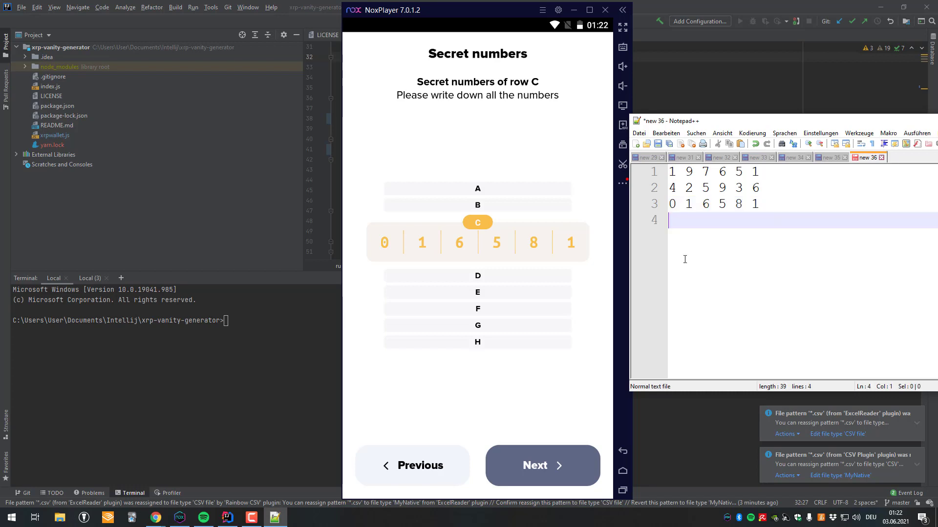
click(543, 472)
click(768, 238)
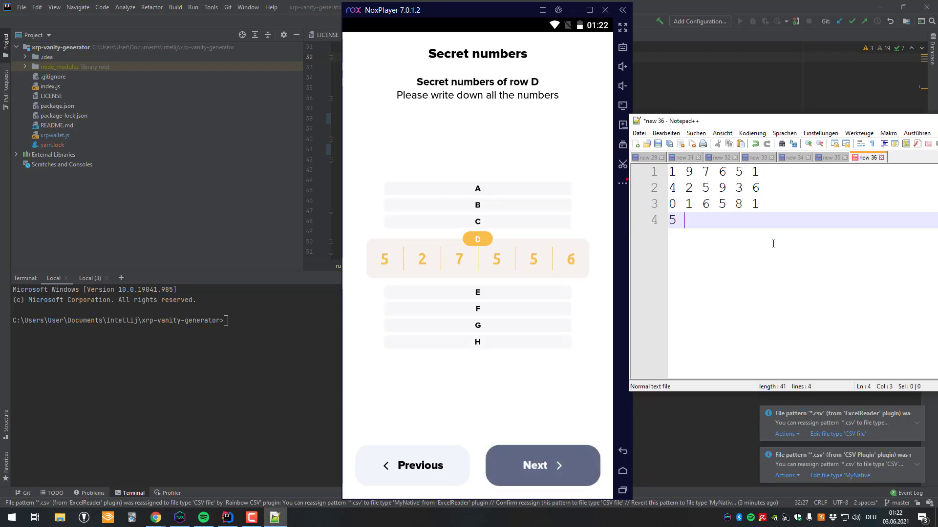
key(Return)
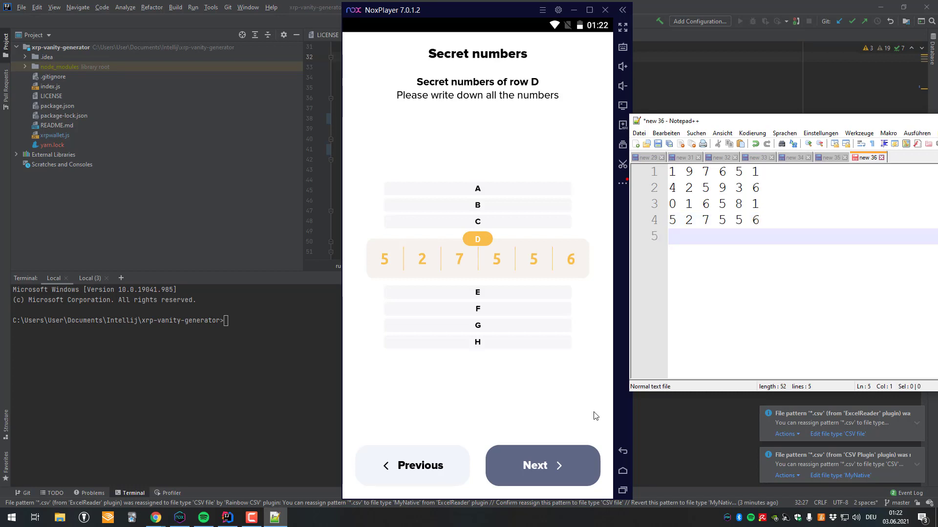
Write rows E and F of the secret numbers, each on its own line
click(581, 457)
click(838, 262)
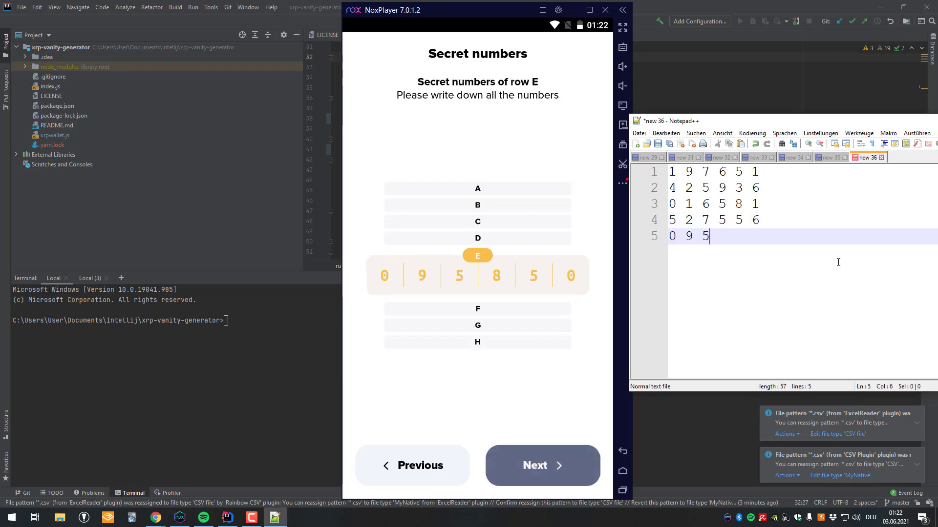
click(546, 467)
click(738, 279)
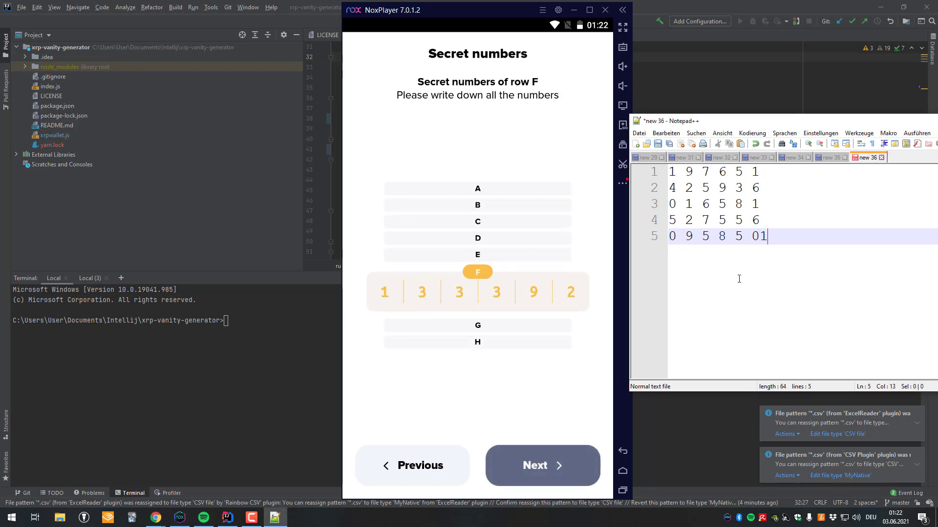
key(BackSpace)
key(Return)
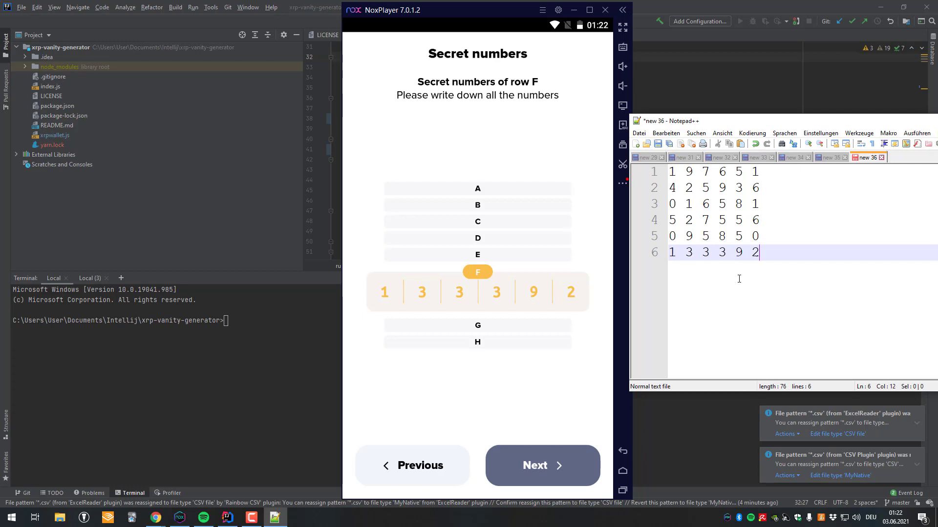
key(Return)
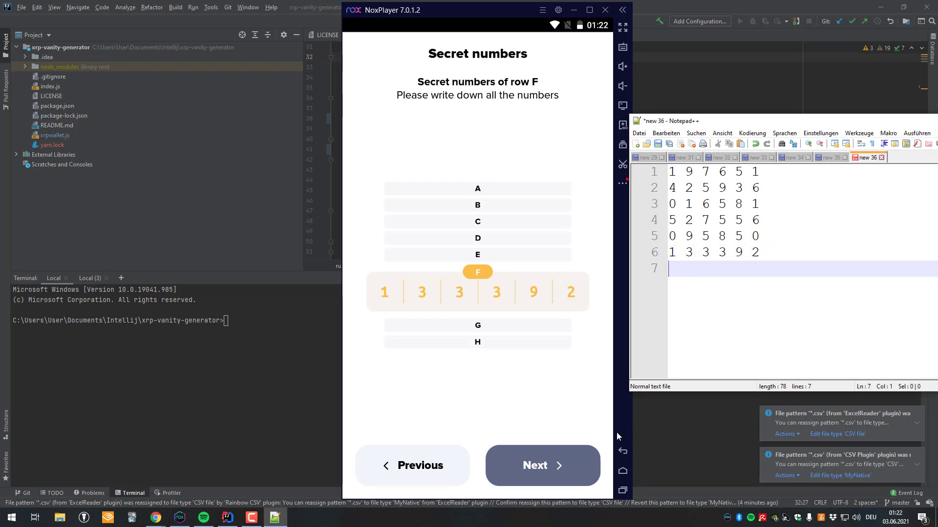
Write rows G and H, fix stray characters, and finish viewing the numbers
click(573, 464)
click(771, 283)
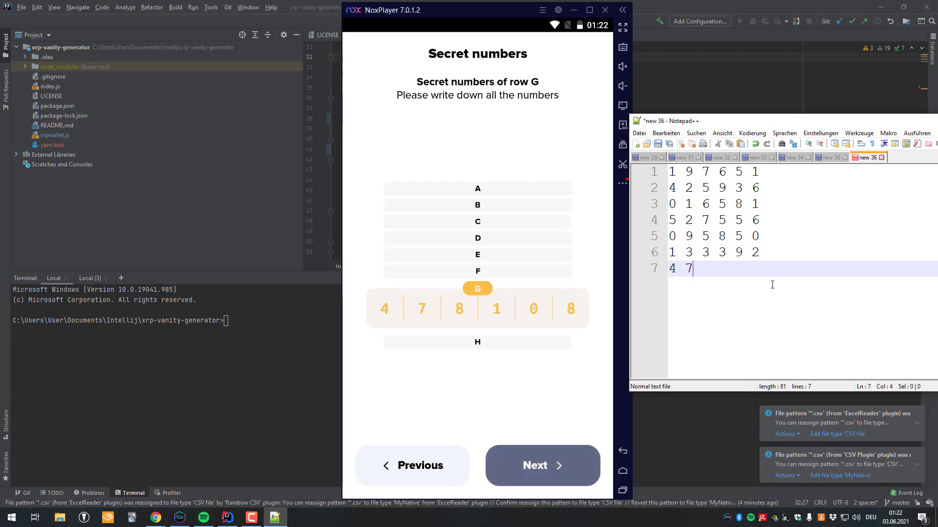
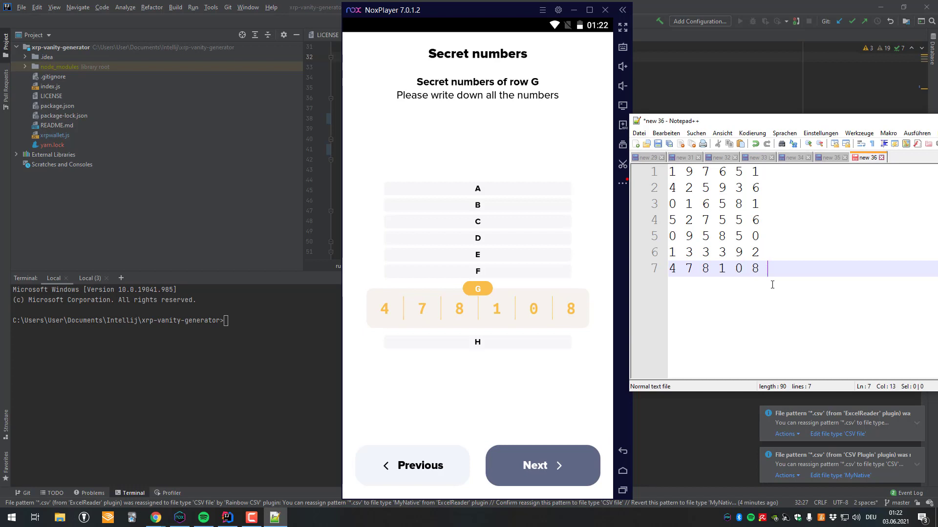
key(Return)
key(Return)
click(544, 454)
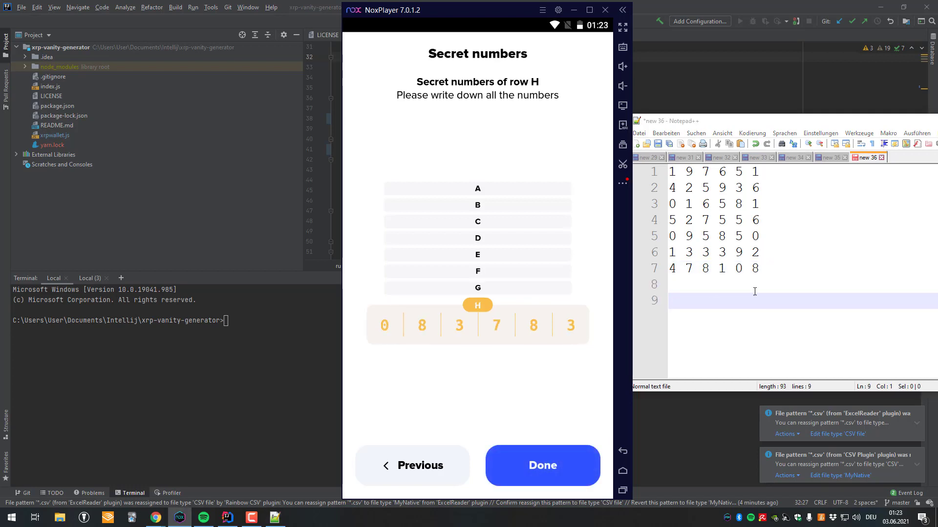
click(800, 313)
key(BackSpace)
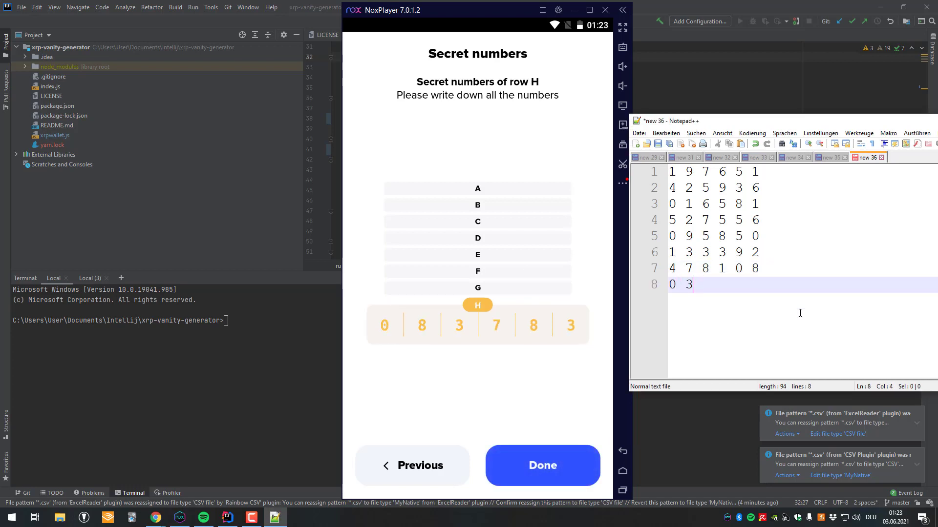
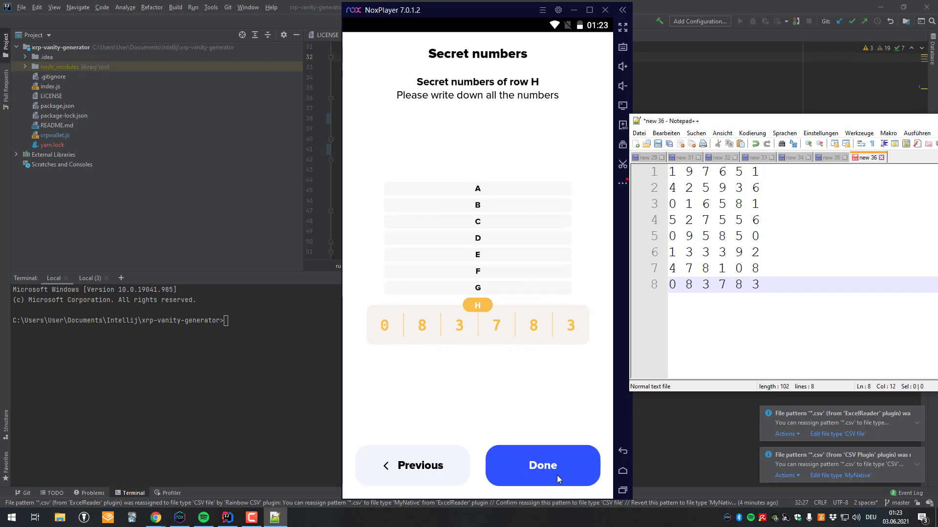
click(557, 477)
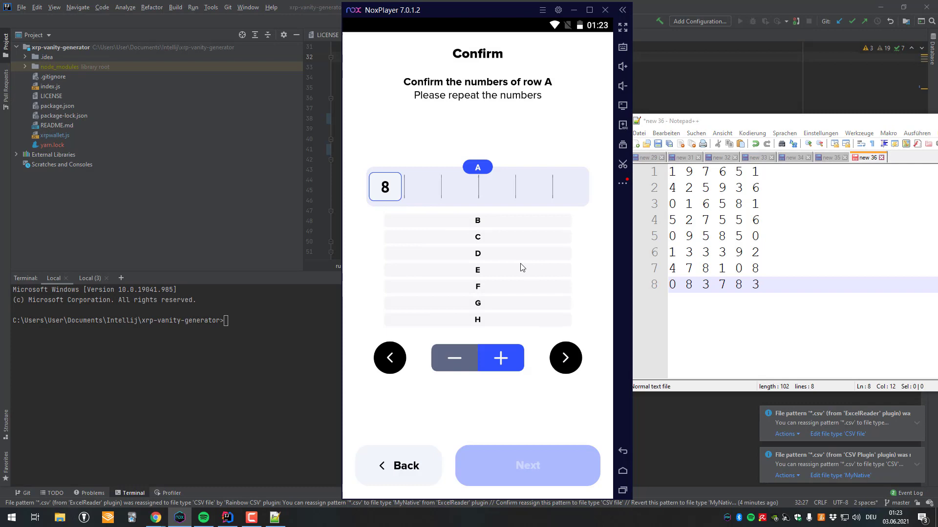
Match the row A digits to the written-down backup using the +/− buttons
click(500, 358)
click(464, 356)
click(464, 355)
click(464, 356)
click(464, 356)
click(464, 356)
click(386, 190)
click(444, 361)
click(443, 361)
click(443, 361)
click(566, 359)
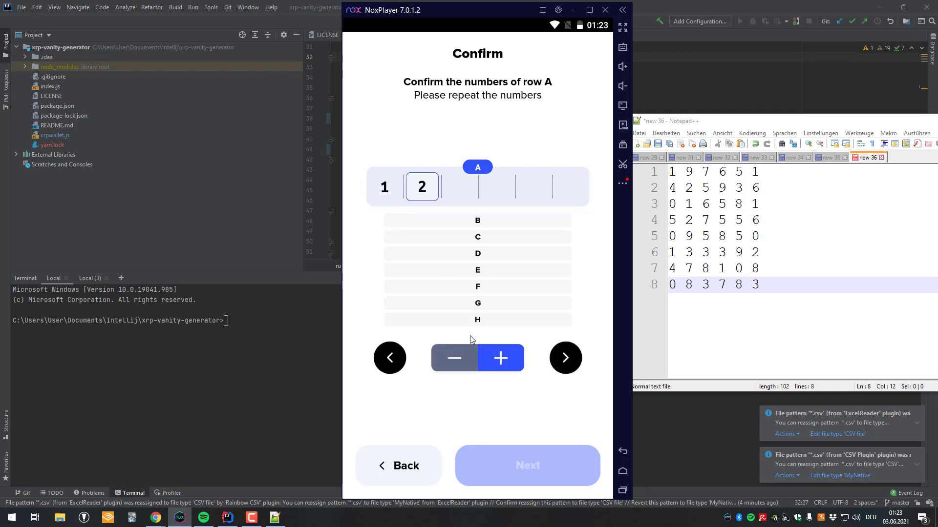
click(452, 357)
click(452, 357)
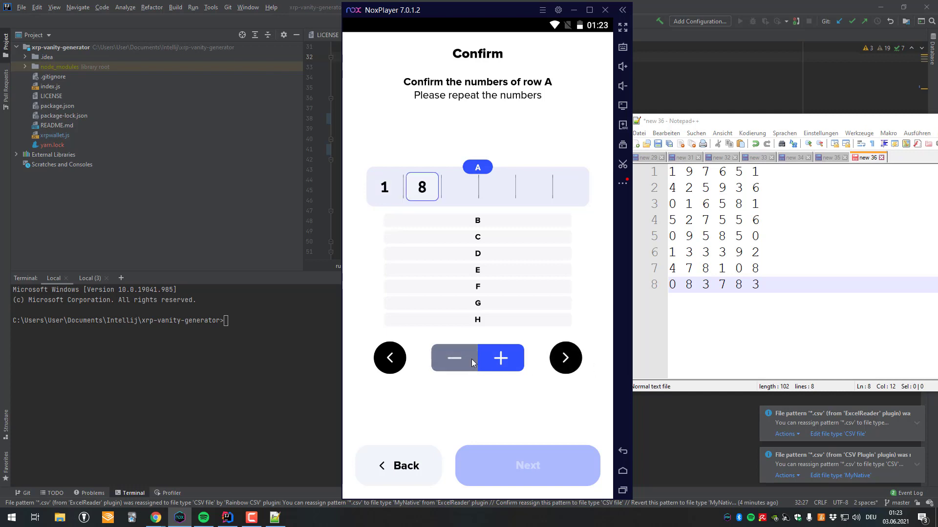
click(500, 358)
click(562, 359)
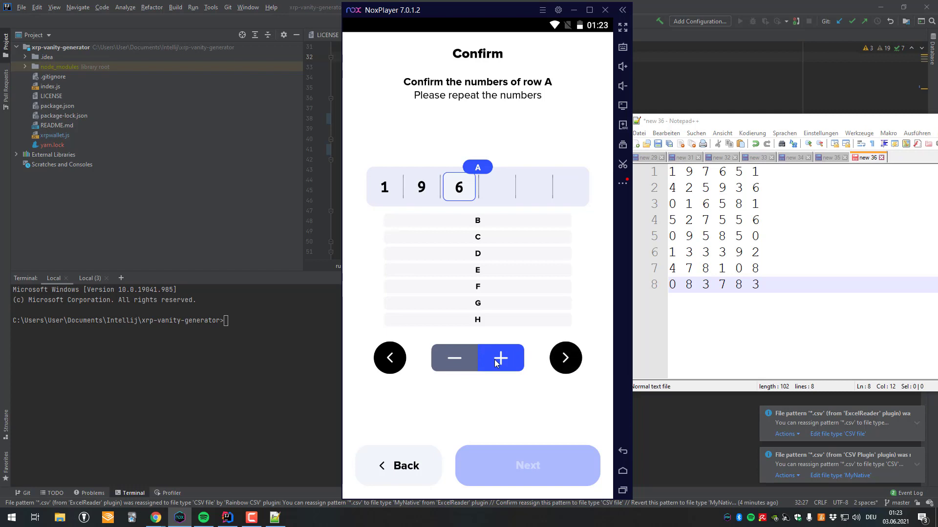
click(496, 362)
click(563, 359)
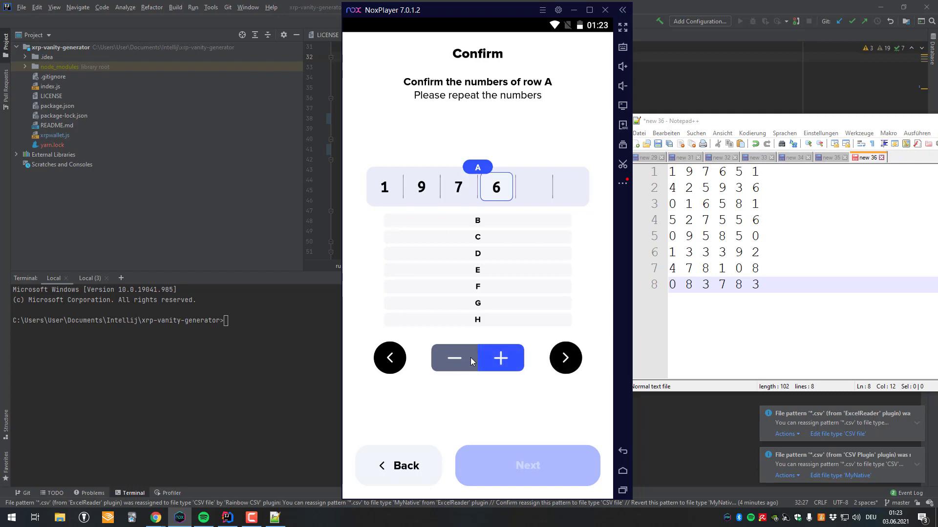
click(562, 359)
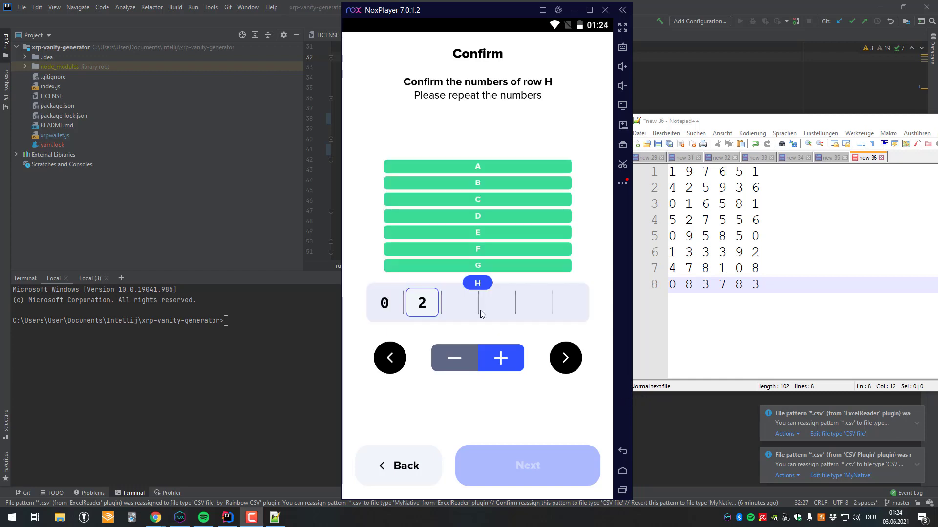
Match row H's second through sixth digits to the backup and confirm the row
click(503, 362)
click(503, 362)
click(503, 363)
click(503, 363)
click(503, 364)
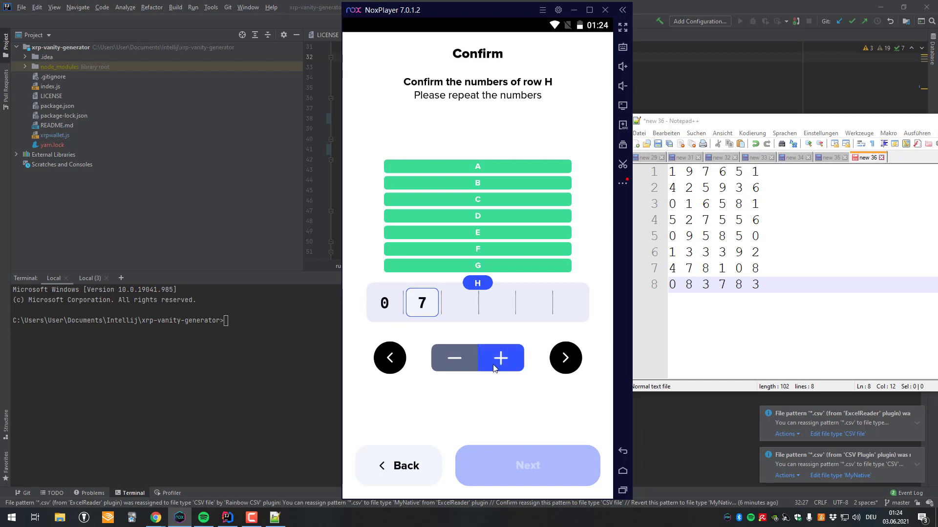
click(503, 365)
click(570, 368)
click(467, 363)
click(468, 364)
click(467, 364)
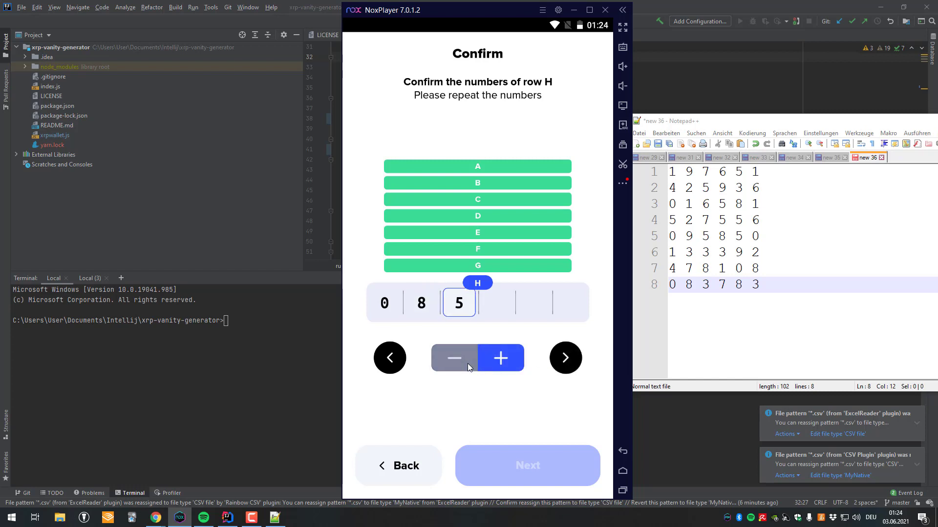
click(467, 364)
click(467, 364)
click(568, 360)
click(509, 358)
click(509, 358)
click(509, 358)
click(509, 358)
click(509, 359)
click(508, 358)
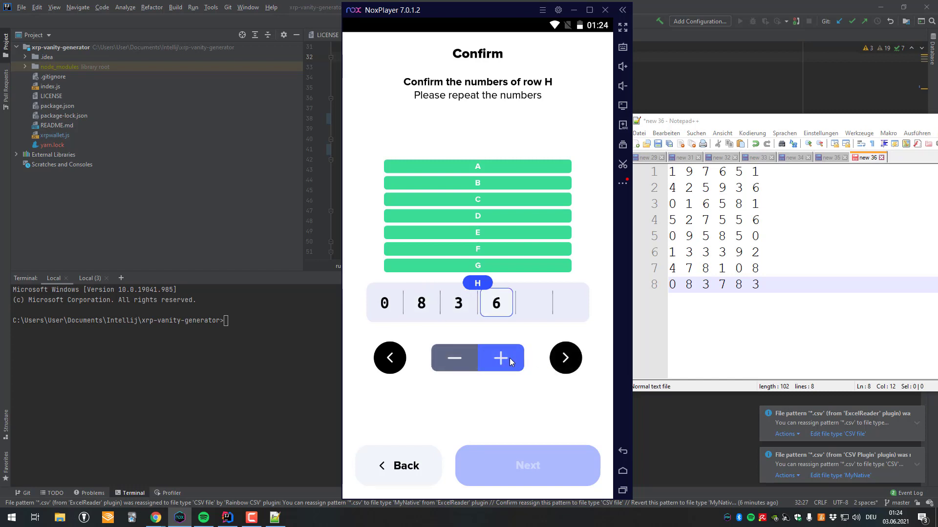
click(509, 359)
click(564, 360)
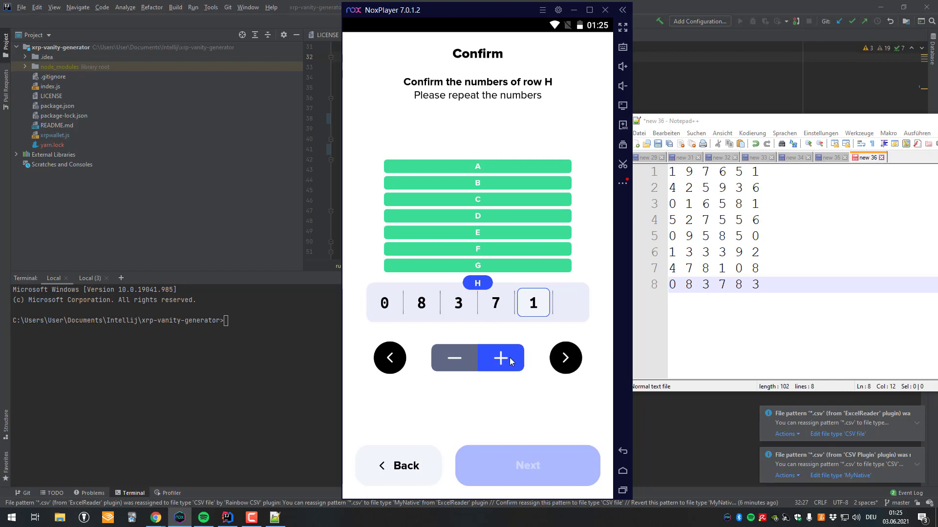
click(509, 358)
click(509, 358)
click(509, 358)
click(509, 358)
click(509, 358)
click(509, 358)
click(511, 358)
click(511, 359)
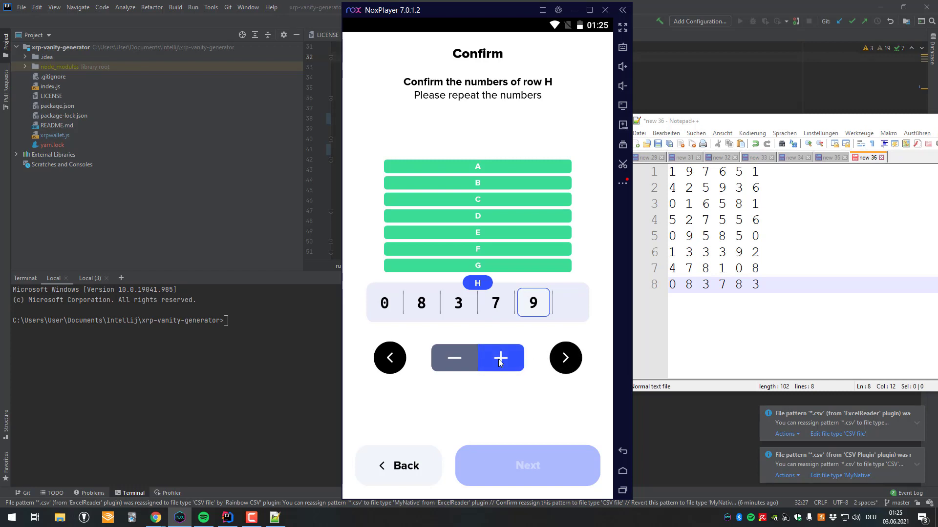
click(460, 357)
click(565, 358)
click(474, 356)
click(474, 356)
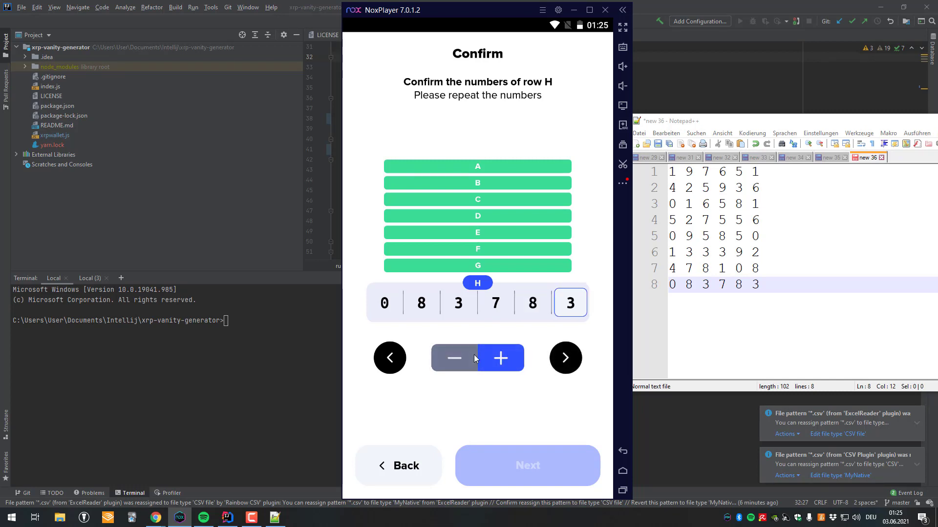
click(566, 360)
Copy the new account's public address, acknowledge activation, and keep Standard security
click(546, 472)
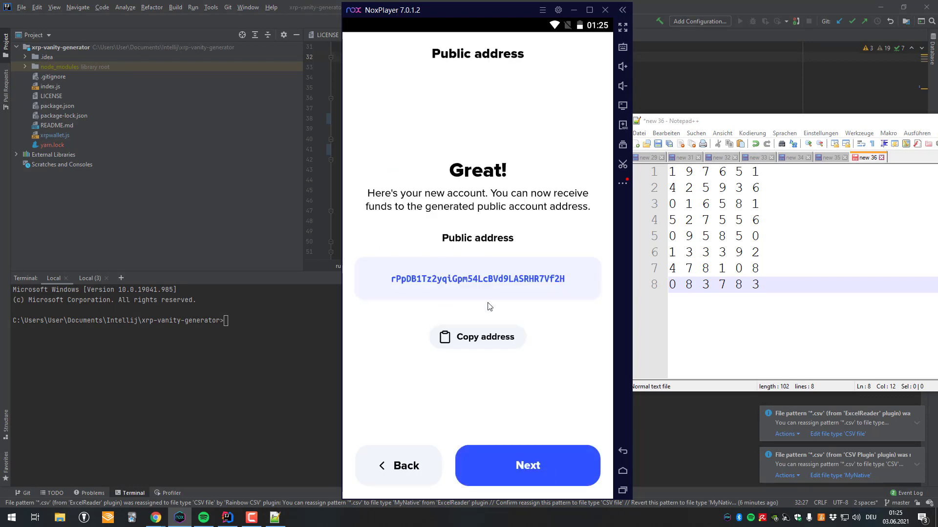
click(469, 337)
click(552, 453)
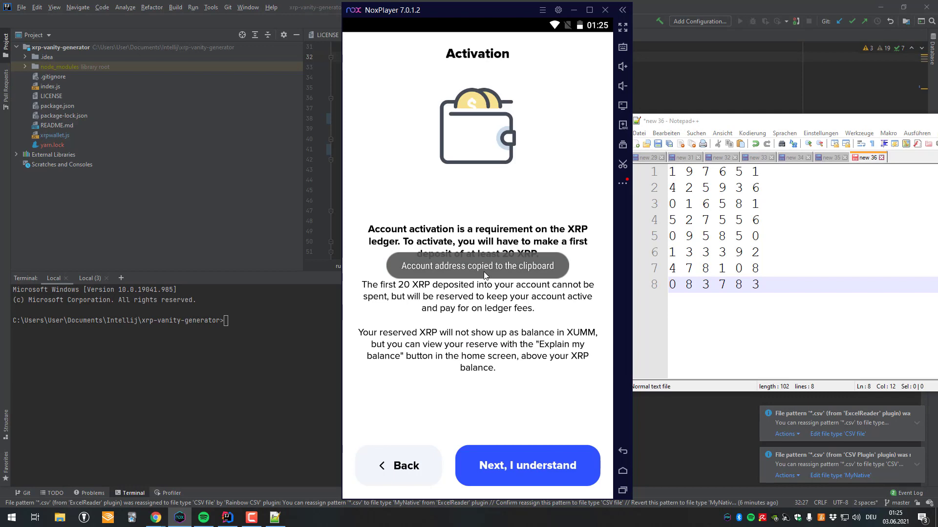
click(529, 472)
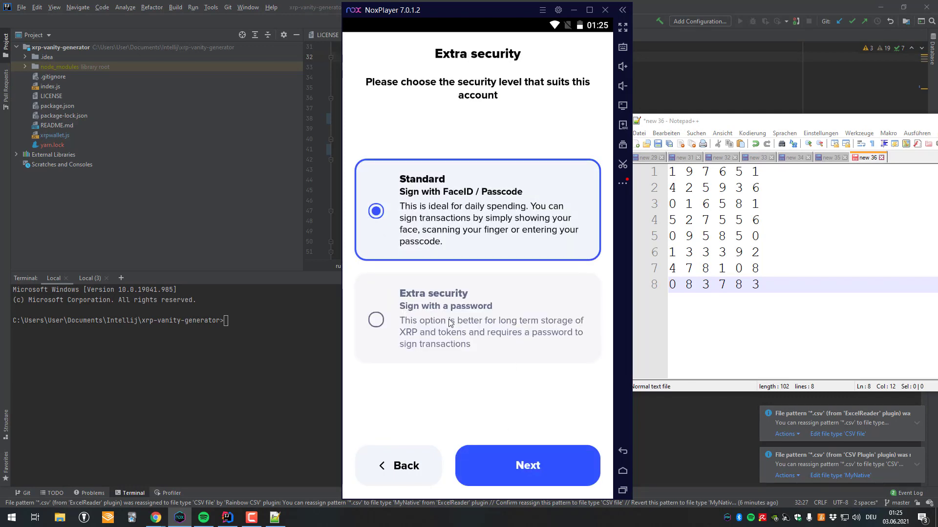
click(548, 460)
Label the account 'Spending' and finish setup to the wallet home
click(546, 452)
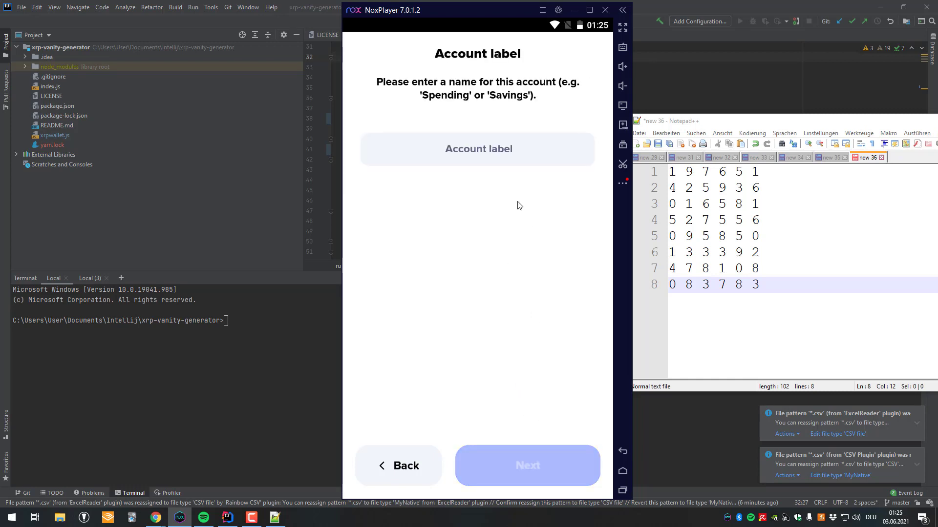
click(501, 164)
text(Spending)
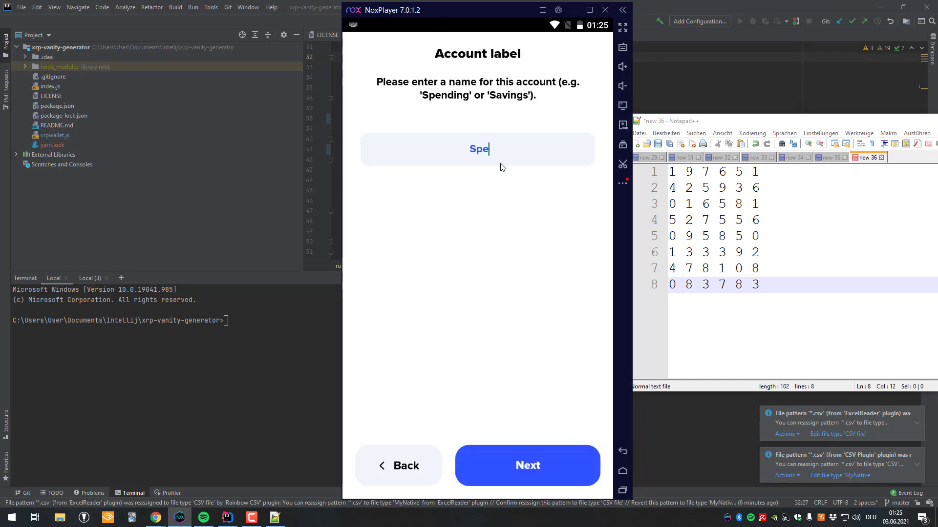
click(533, 449)
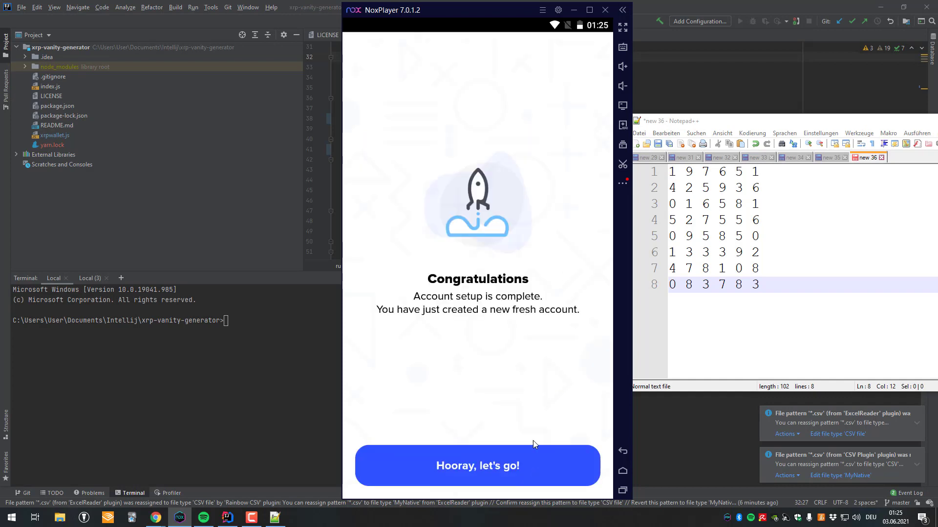
click(529, 458)
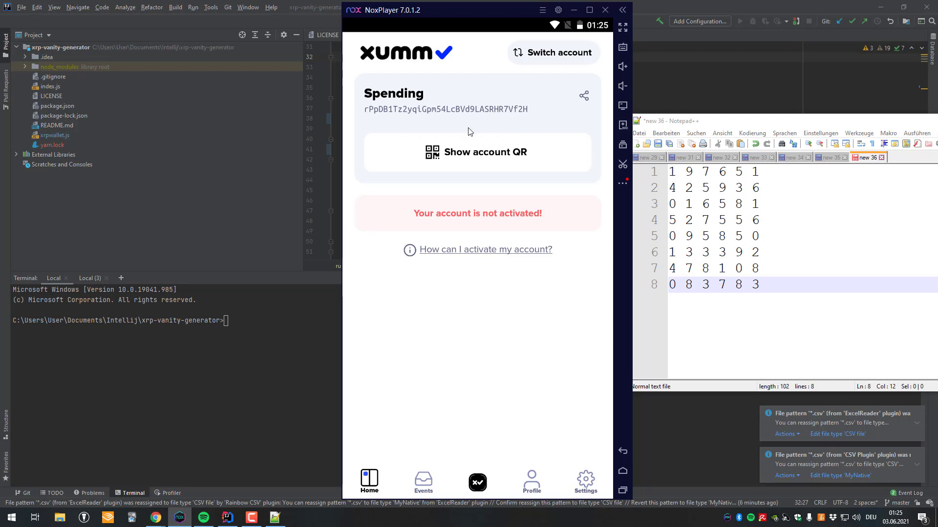
click(584, 98)
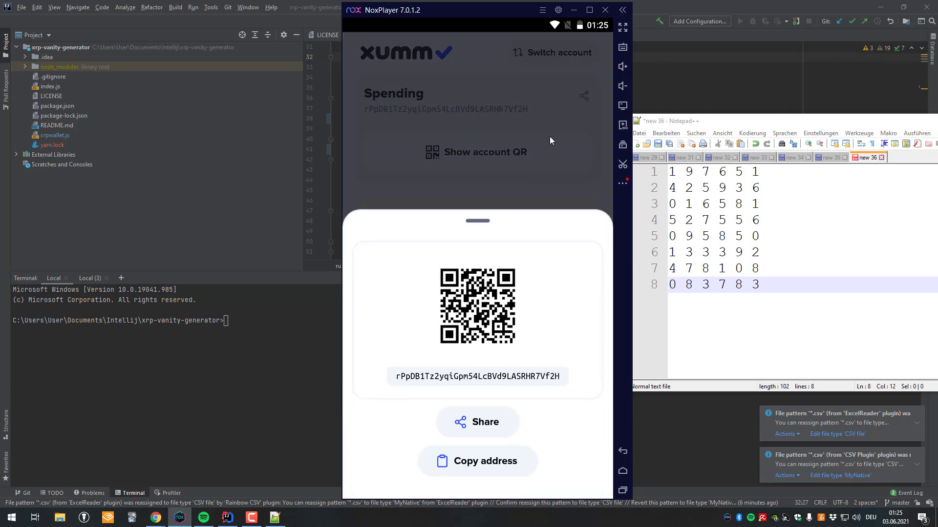
click(498, 473)
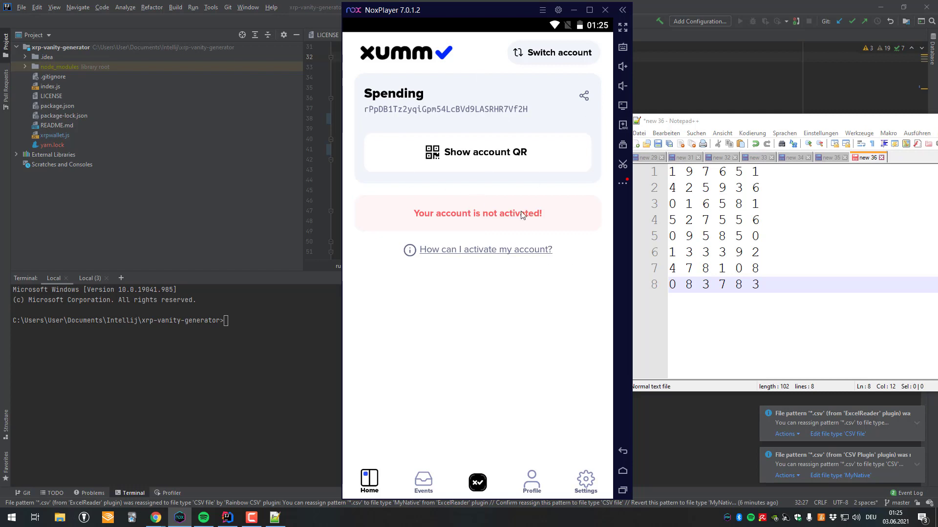
click(421, 482)
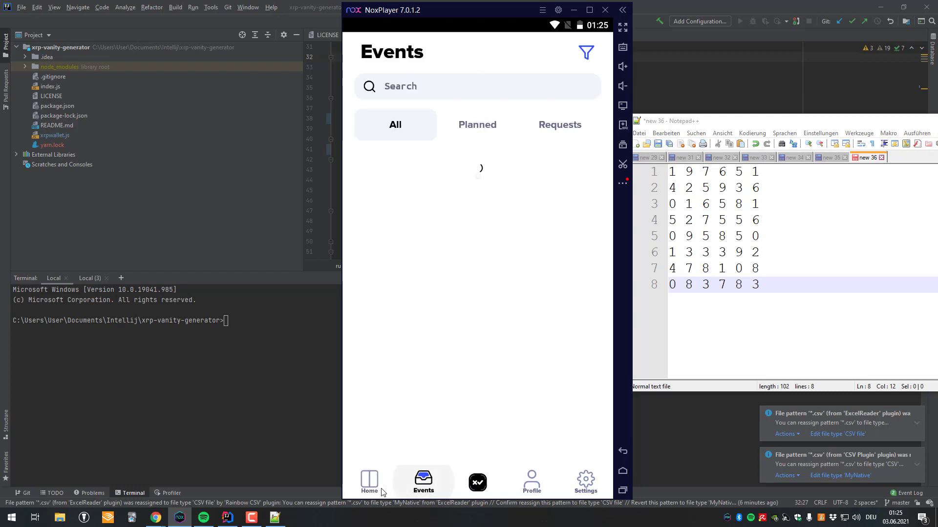
click(369, 481)
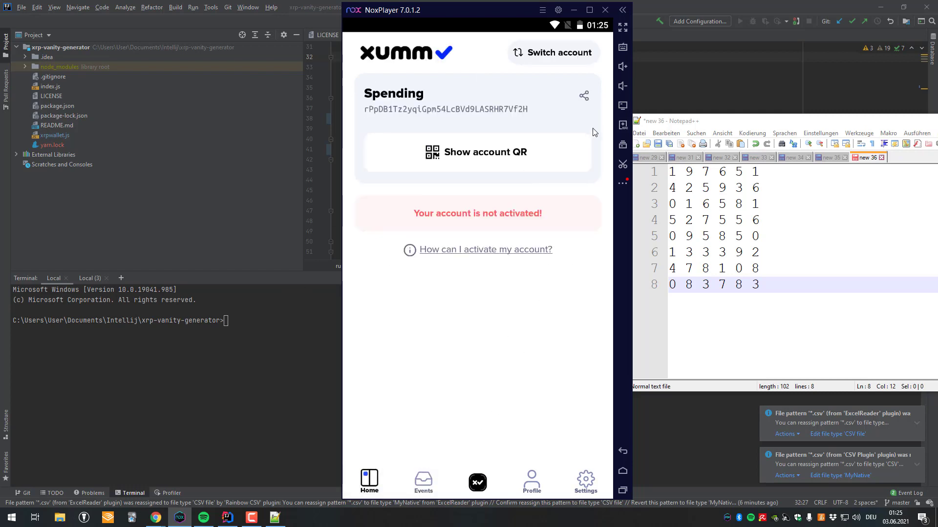
Start importing an existing account, first continuing with read-only access
click(545, 54)
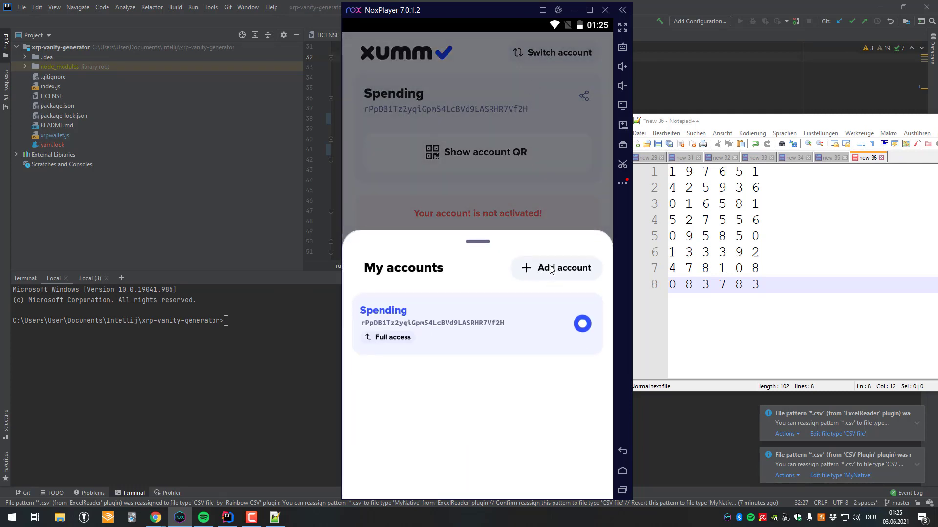
click(550, 268)
click(513, 332)
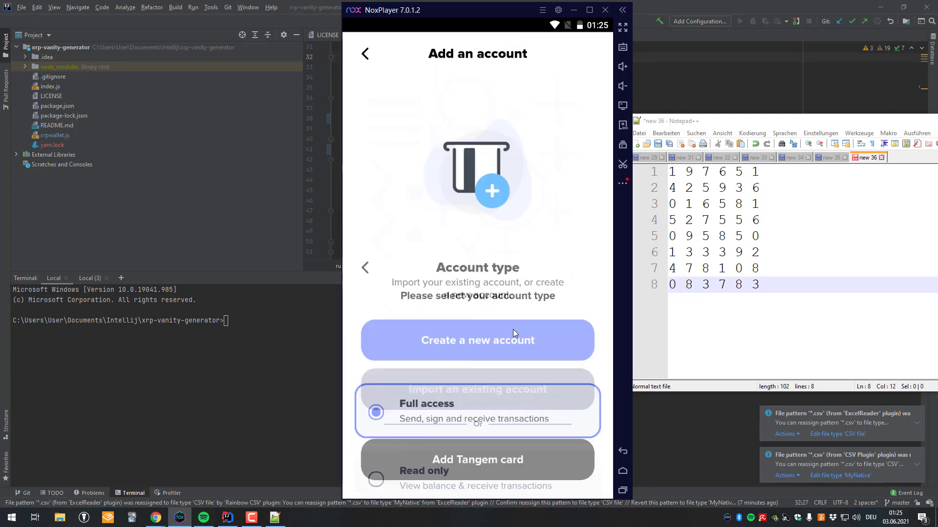
click(448, 257)
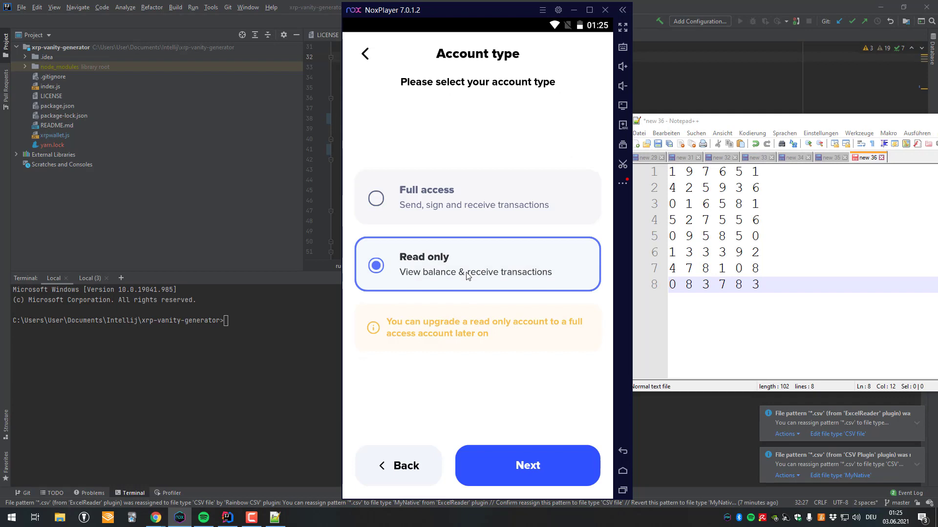
click(439, 198)
click(439, 264)
click(526, 473)
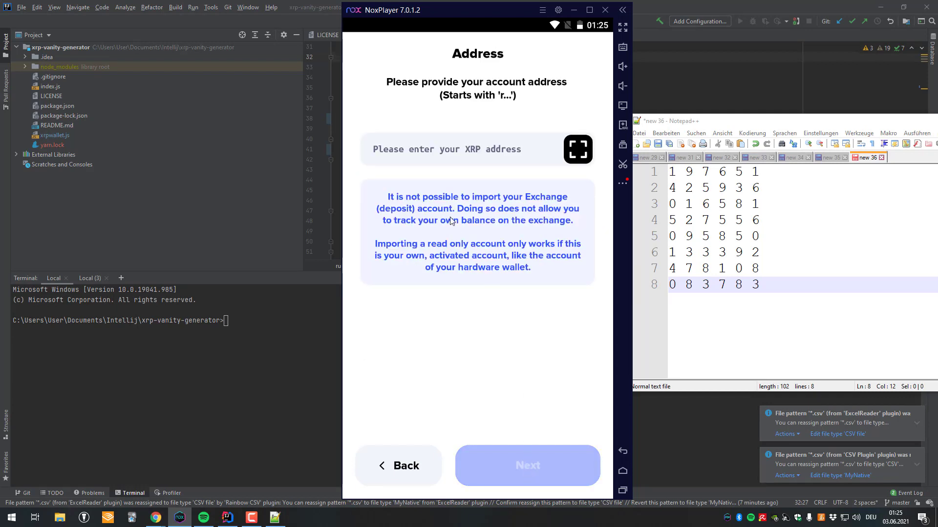
Switch to Full access and review the Mnemonic, Family Seed and Secret numbers types
click(460, 149)
click(413, 467)
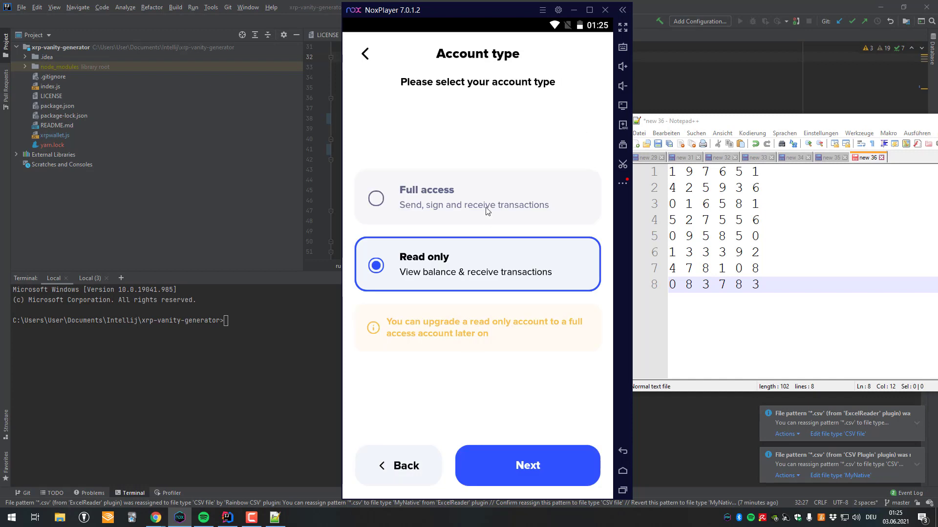
click(443, 198)
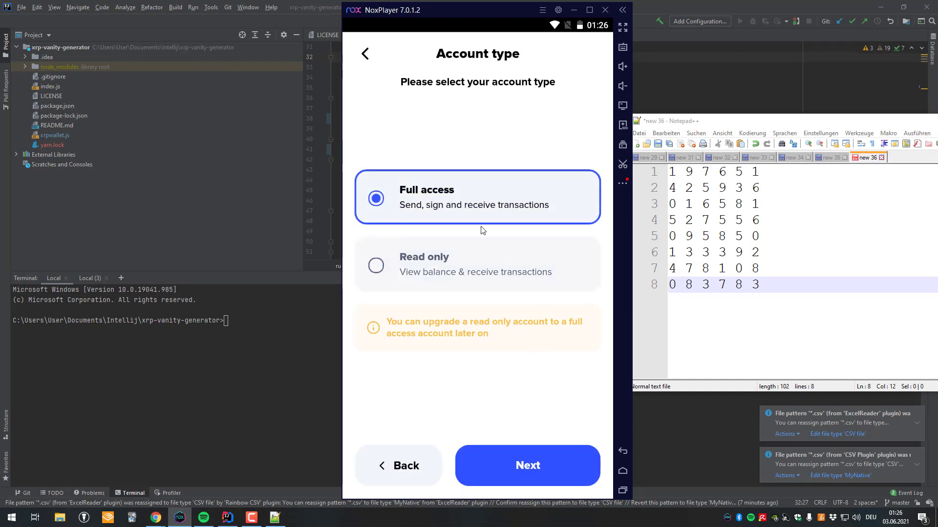
click(525, 455)
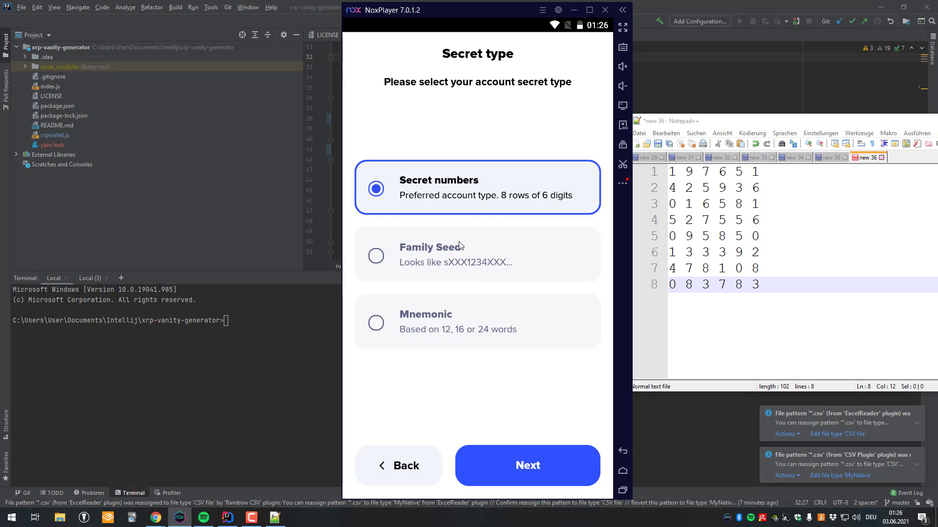
click(462, 334)
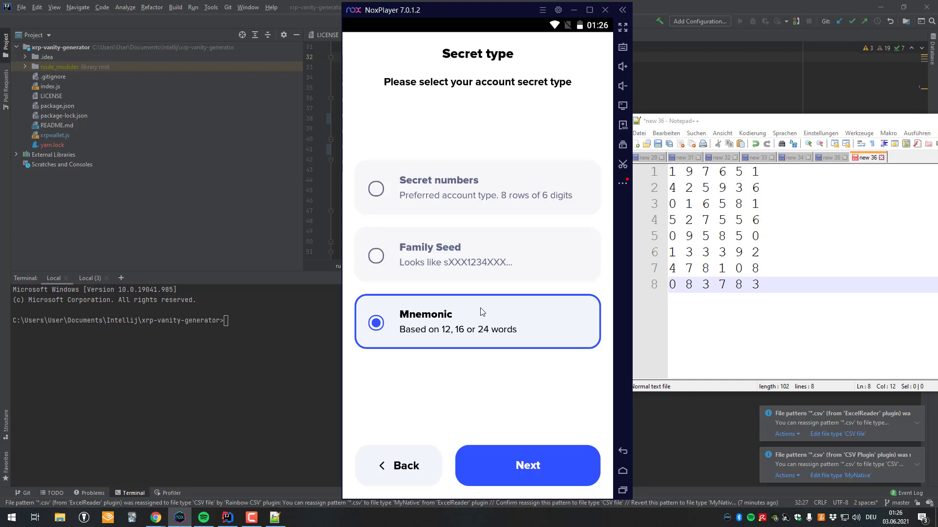
click(454, 263)
click(441, 185)
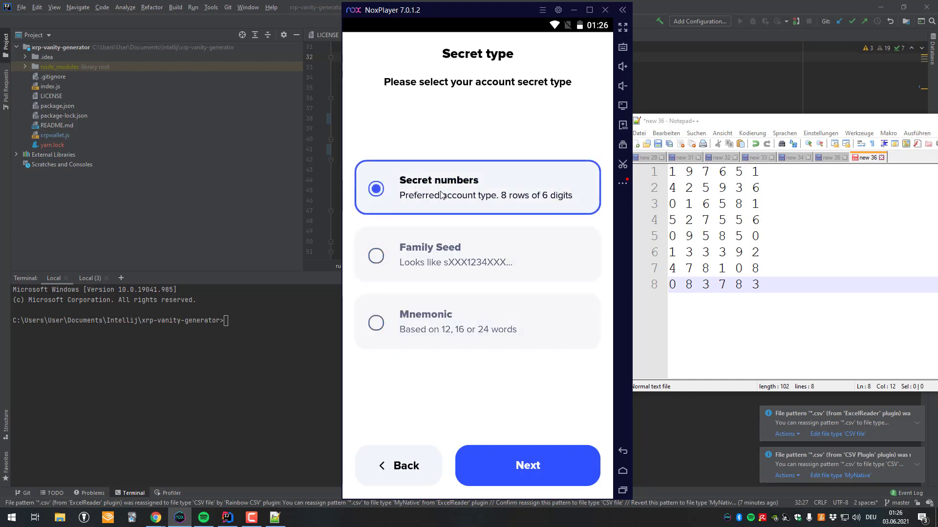
Run 'node index.js 4 xr' in the IDE terminal to generate x and xr vanity matches
click(298, 322)
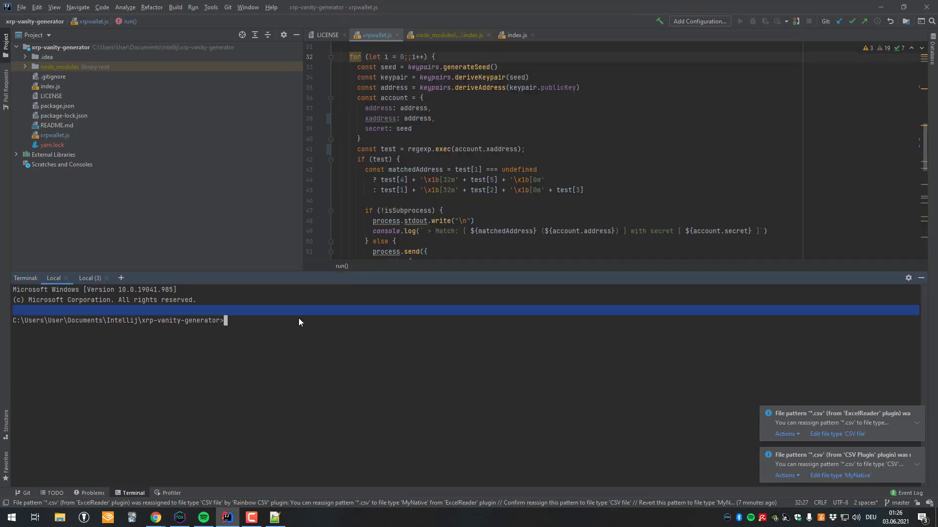
click(296, 332)
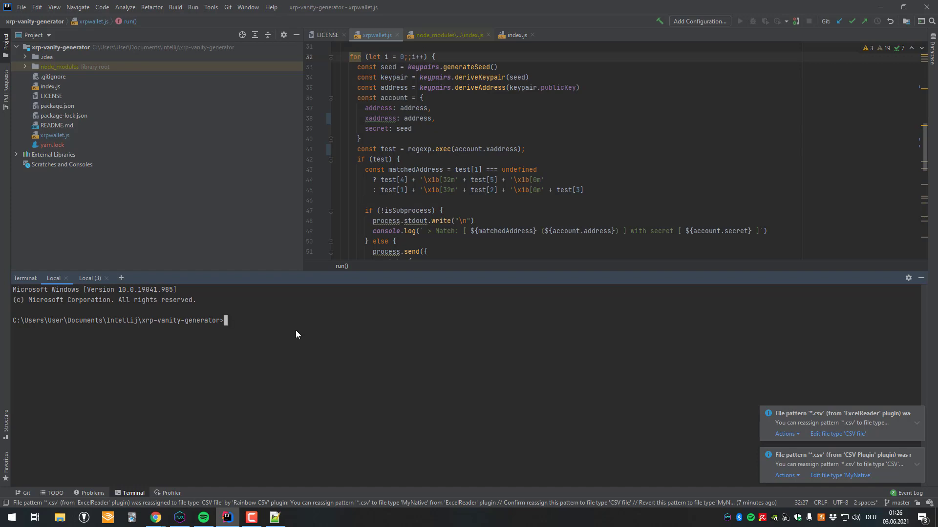
text(node index.js)
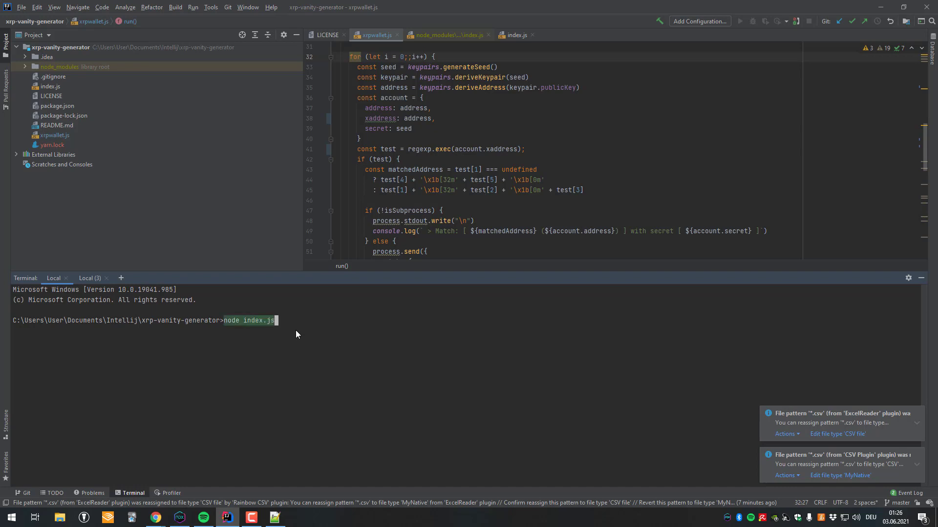
text( 4 xr)
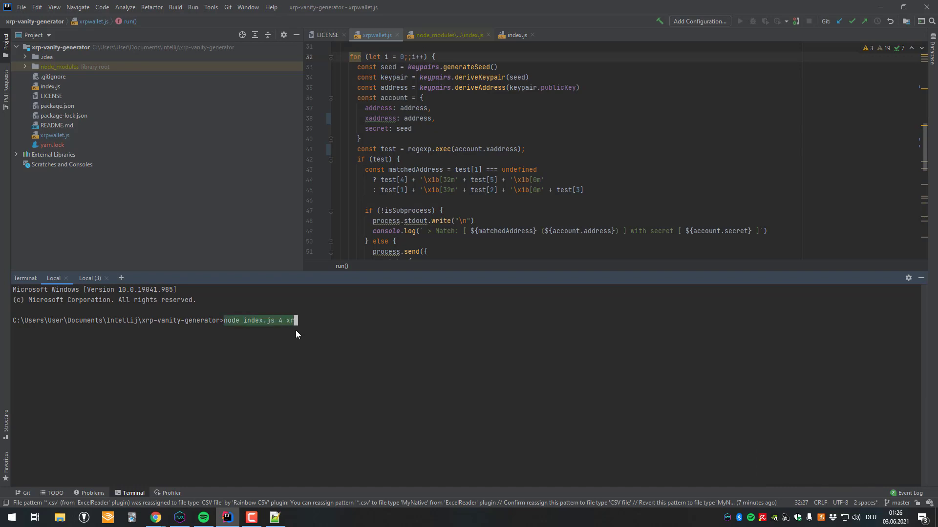
key(Return)
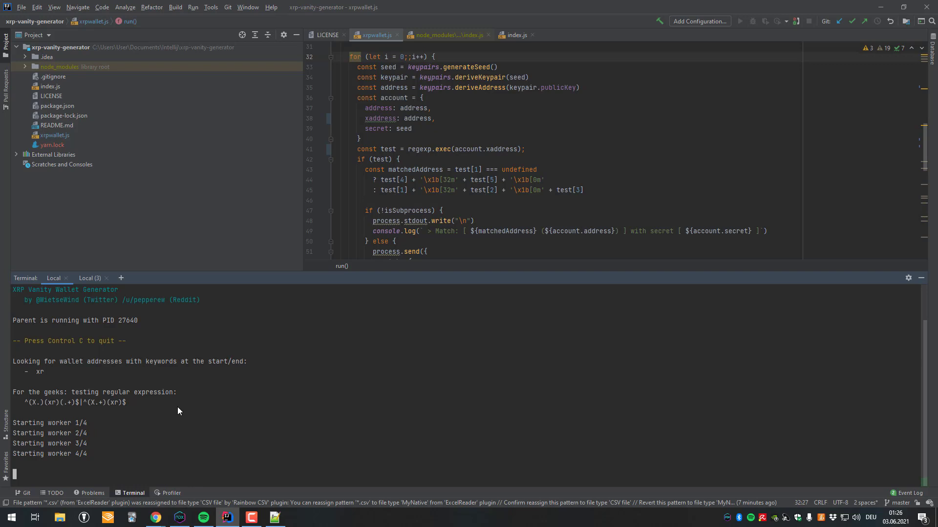
key(ctrl+c)
key(Up)
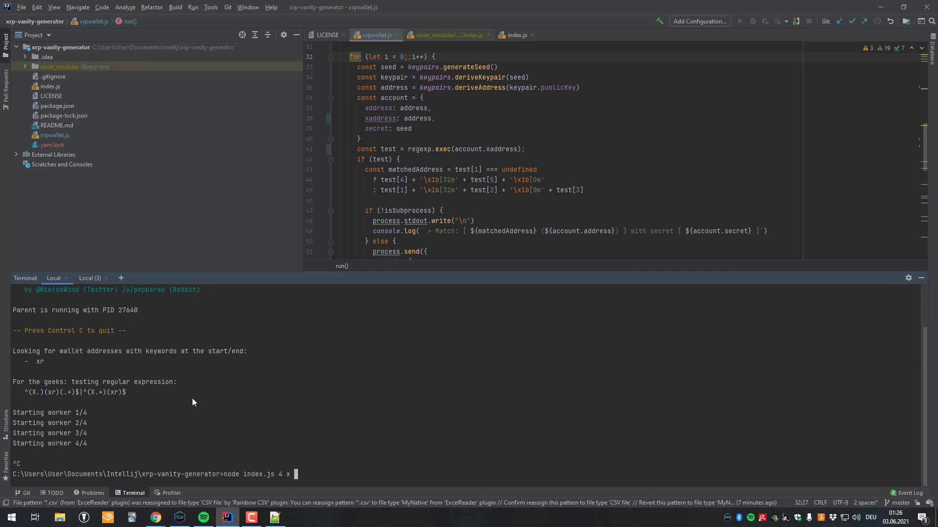
key(Return)
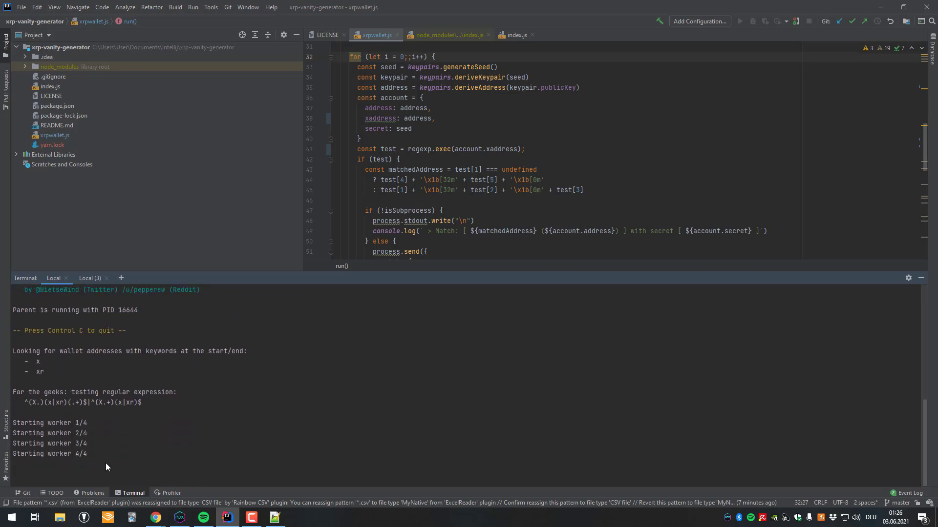
key(ctrl+c)
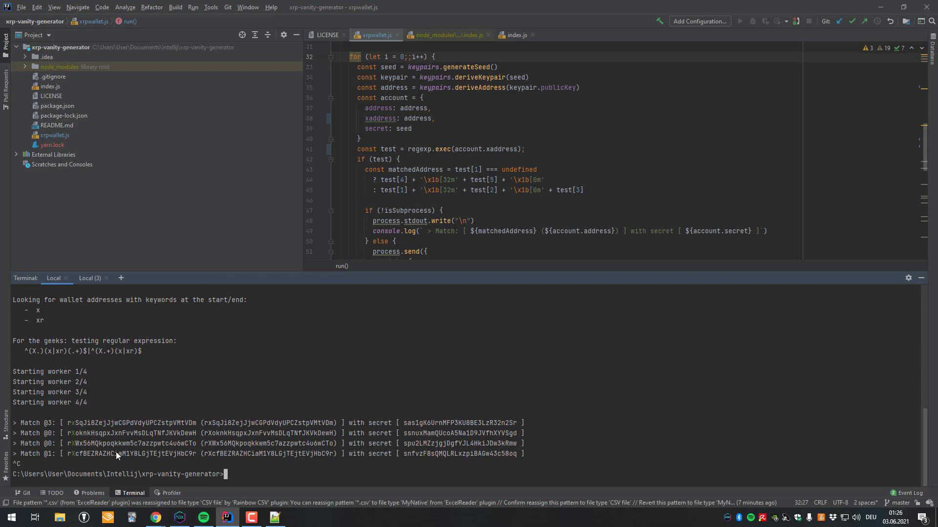
Copy the last vanity match's secret seed to the clipboard
double_click(116, 452)
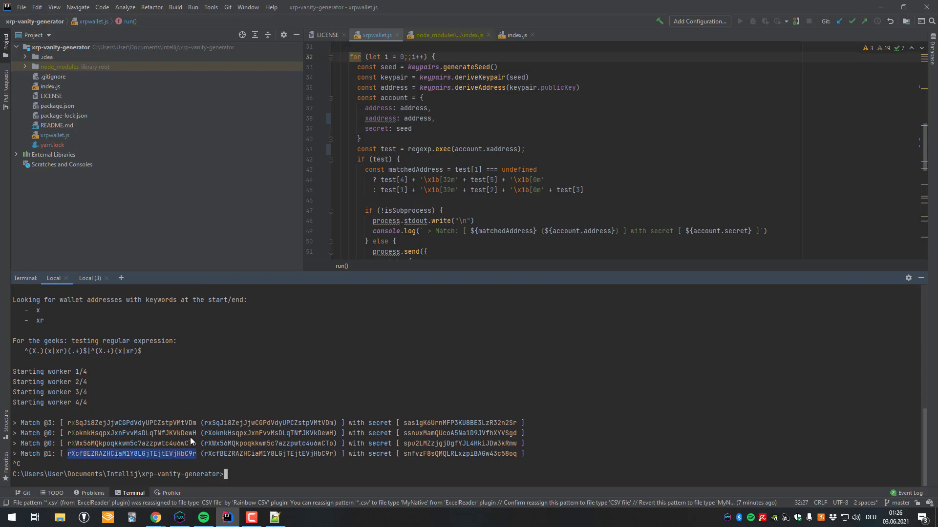
double_click(112, 431)
double_click(111, 455)
click(453, 452)
double_click(453, 453)
right_click(435, 453)
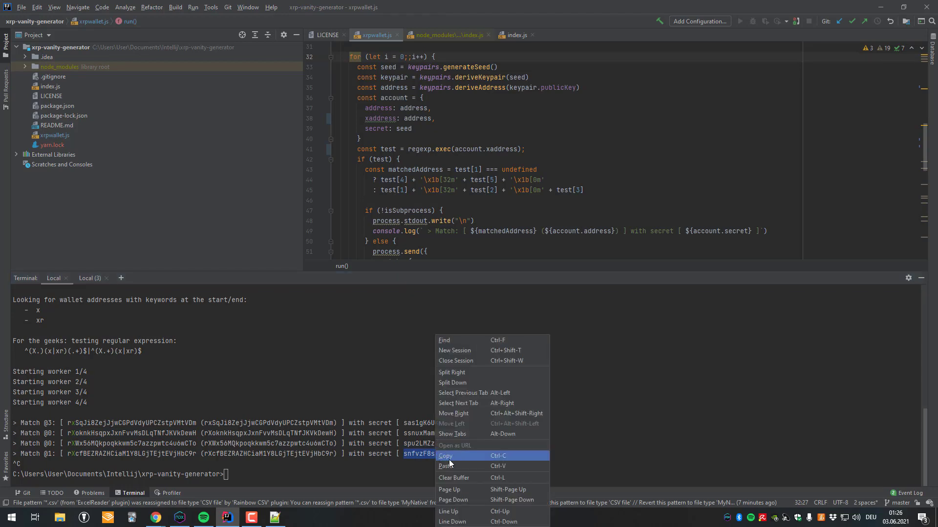
click(446, 458)
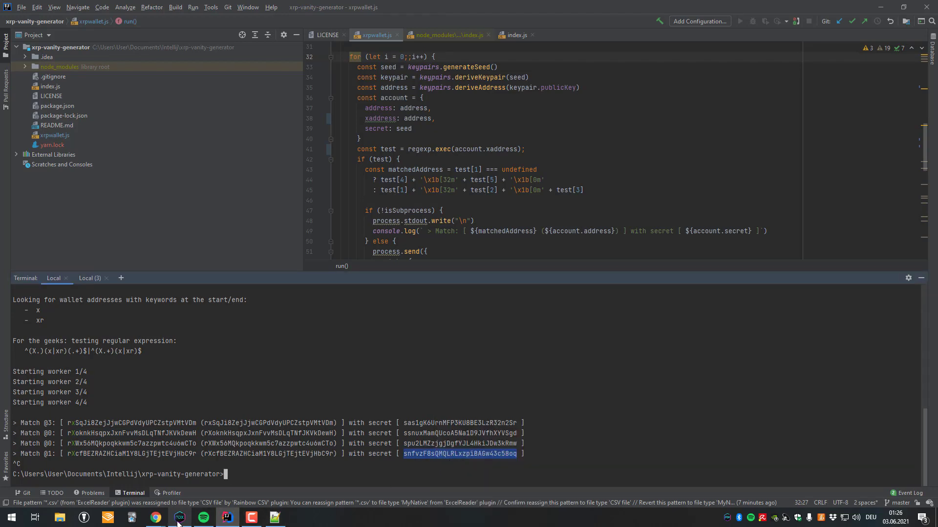
In XUMM, back out of the Secret numbers entry and choose Family Seed as the secret type
click(280, 516)
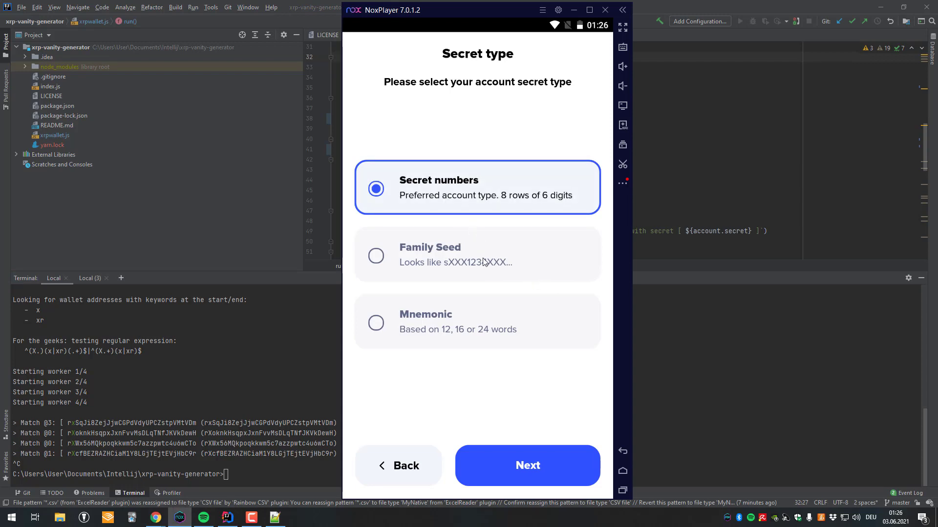
click(538, 468)
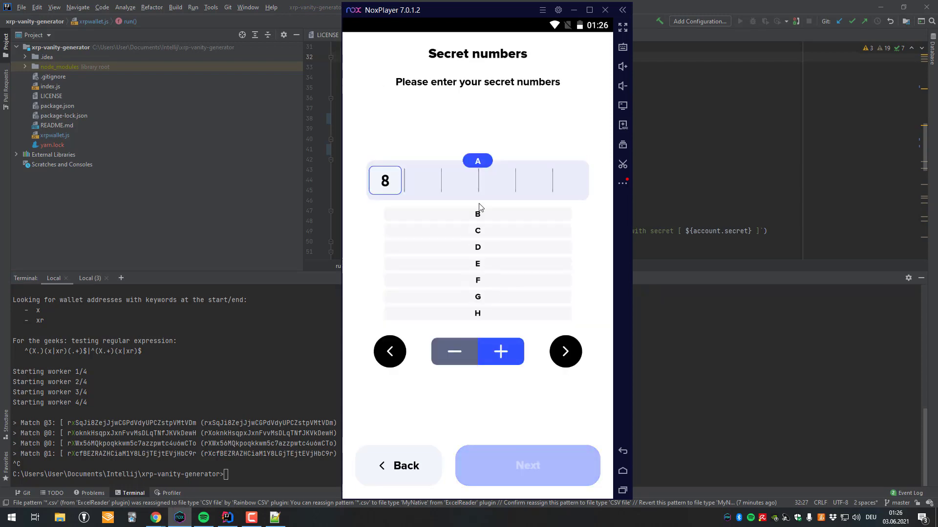
click(563, 353)
click(563, 353)
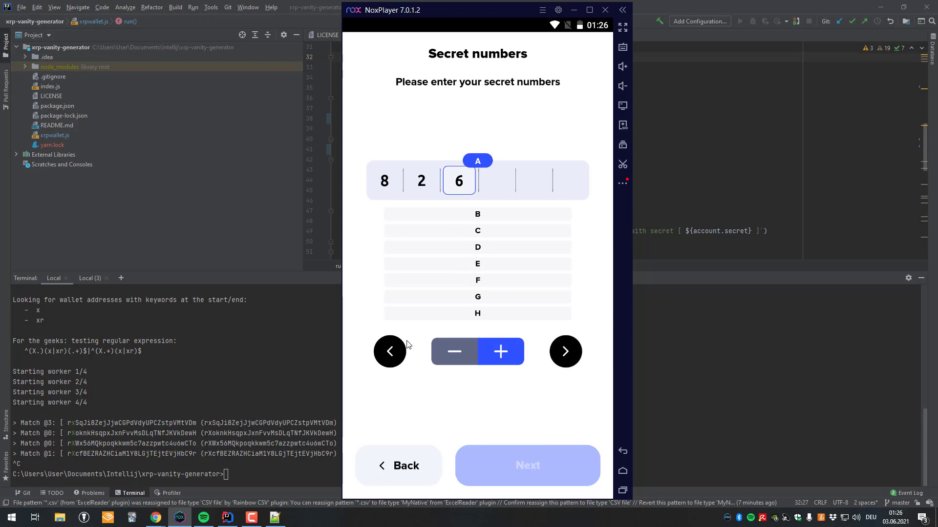
click(389, 351)
click(390, 350)
click(405, 466)
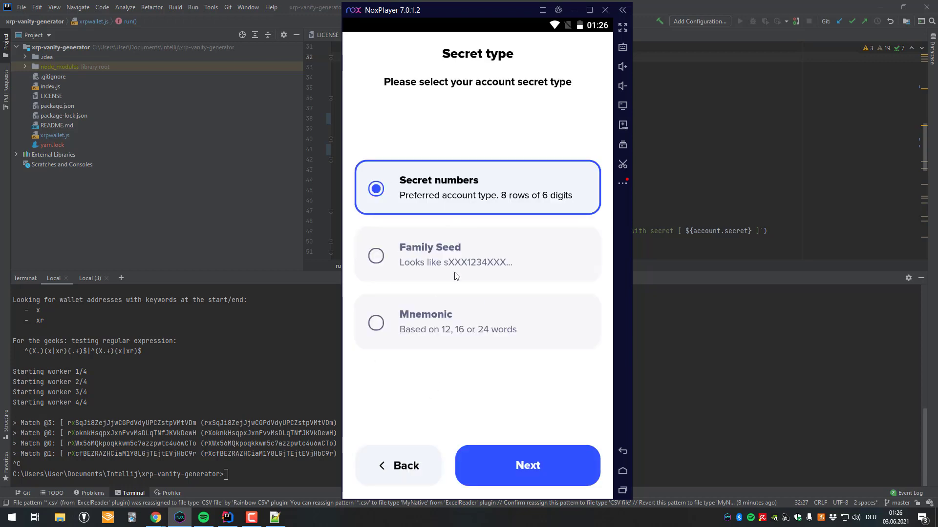
click(458, 252)
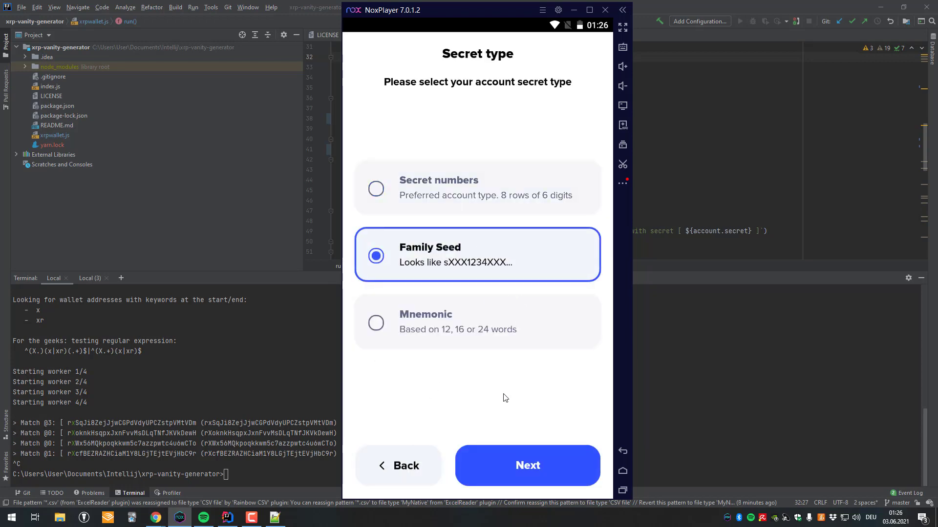
Copy the vanity secret seed from the IntelliJ terminal and paste it into XUMM's family seed field
click(535, 443)
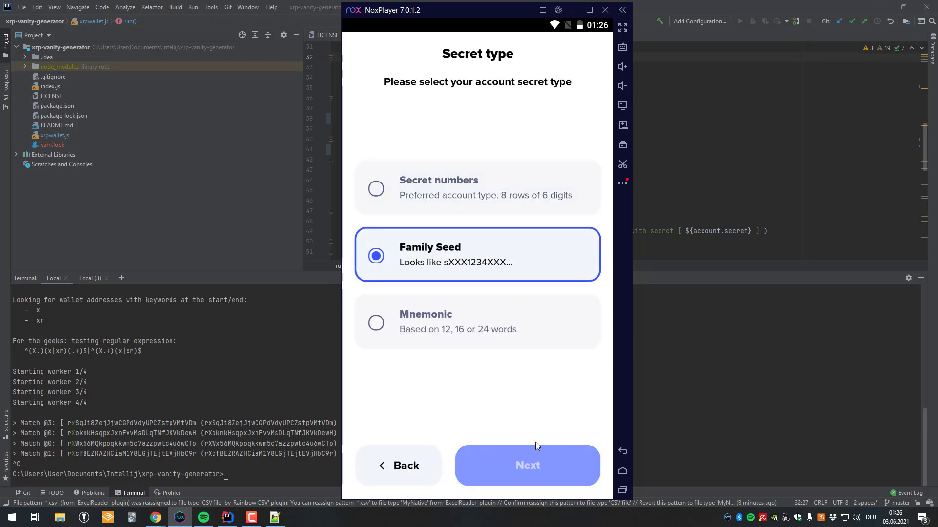
click(107, 455)
double_click(461, 454)
right_click(461, 454)
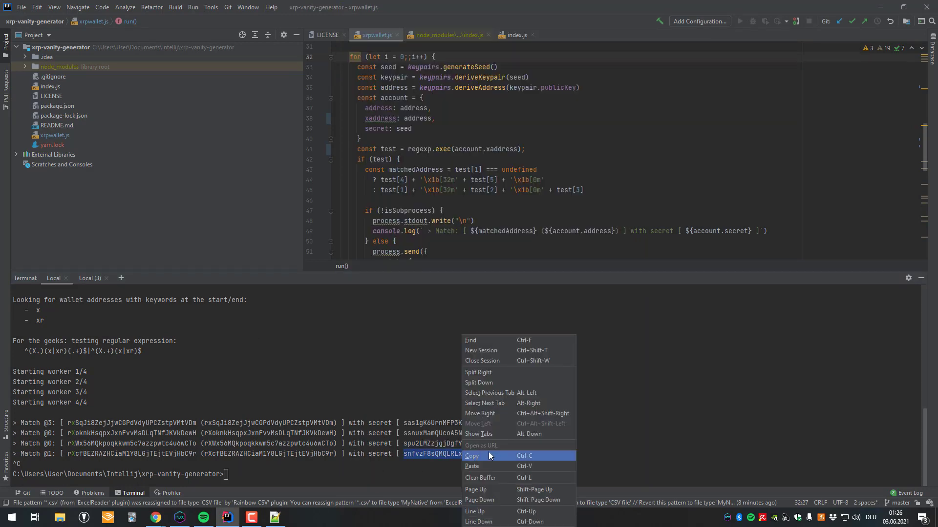
click(488, 452)
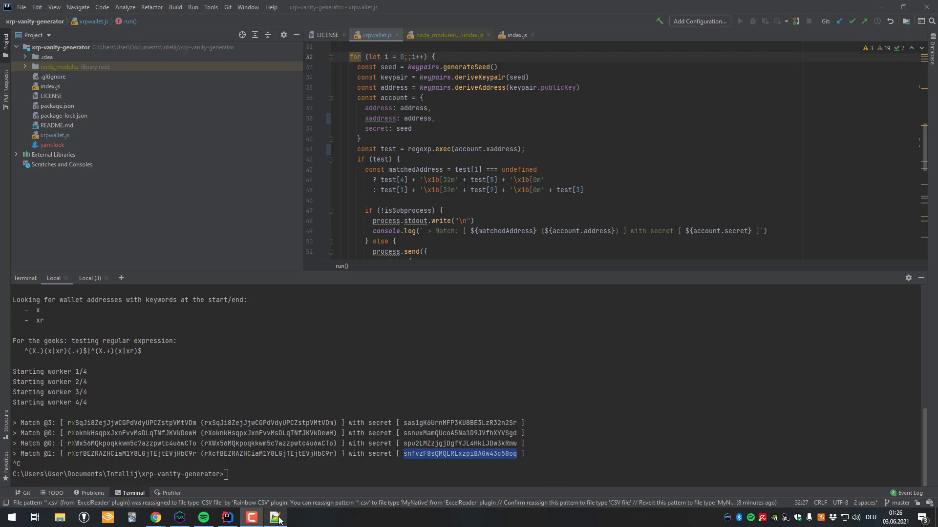
click(179, 519)
click(459, 149)
key(ctrl+v)
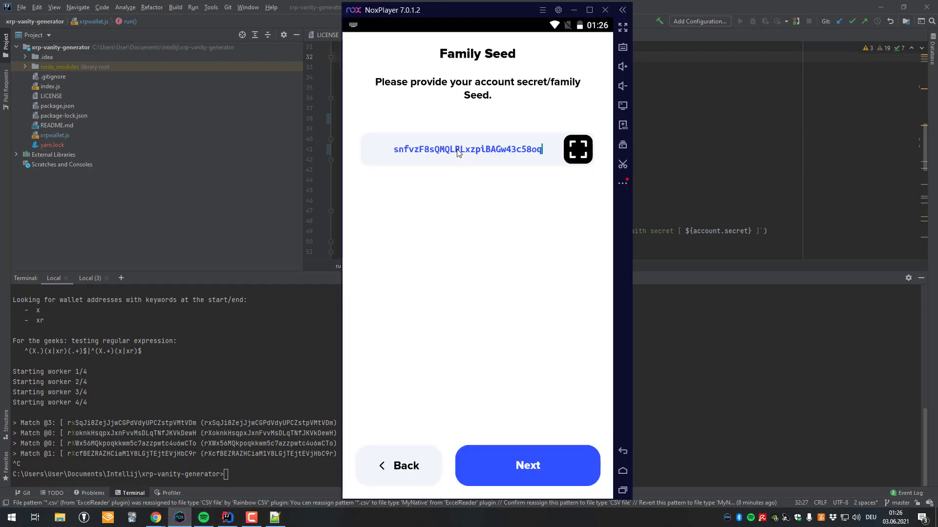
click(527, 472)
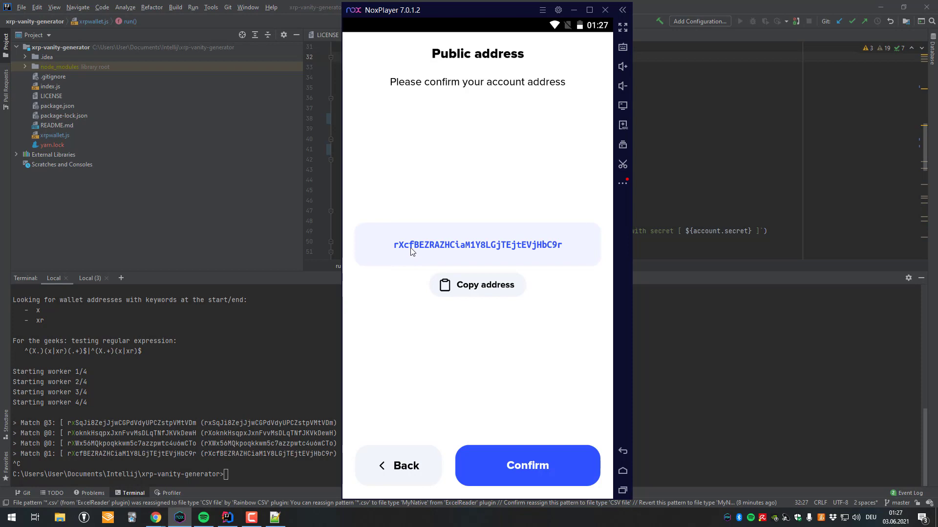
Check the derived address against the terminal, confirm it, and keep Standard security
click(98, 453)
double_click(98, 453)
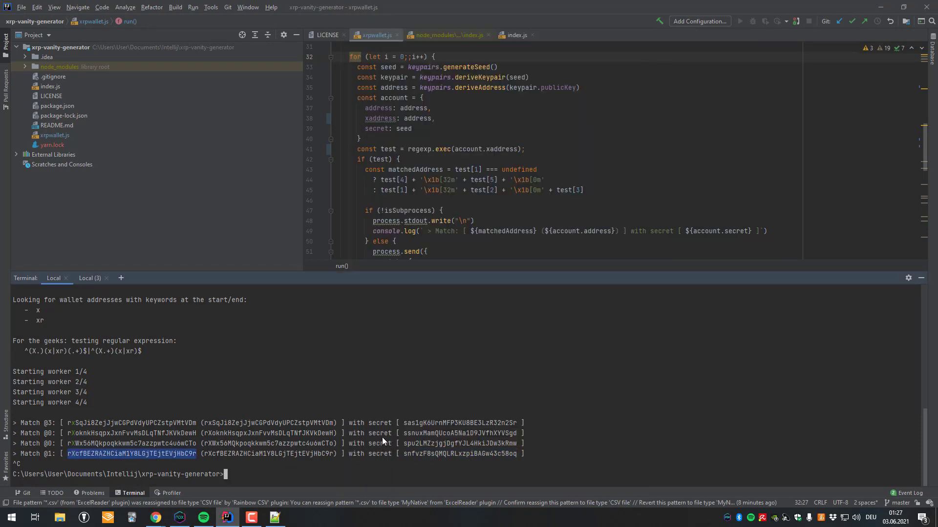
click(179, 518)
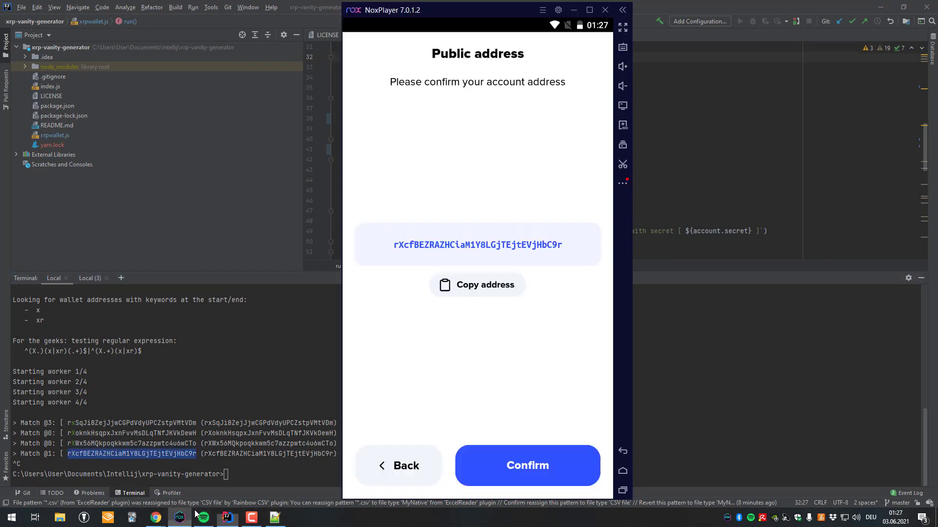
click(553, 456)
click(547, 458)
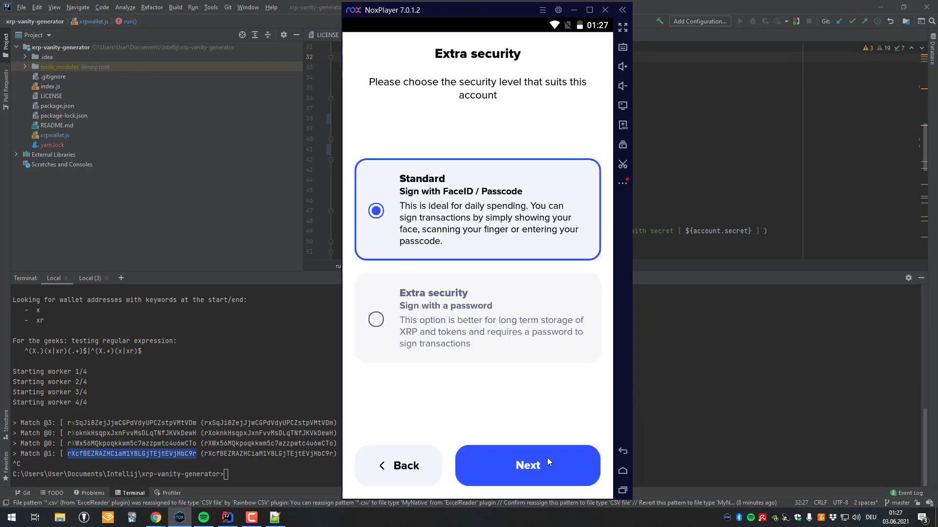
click(546, 457)
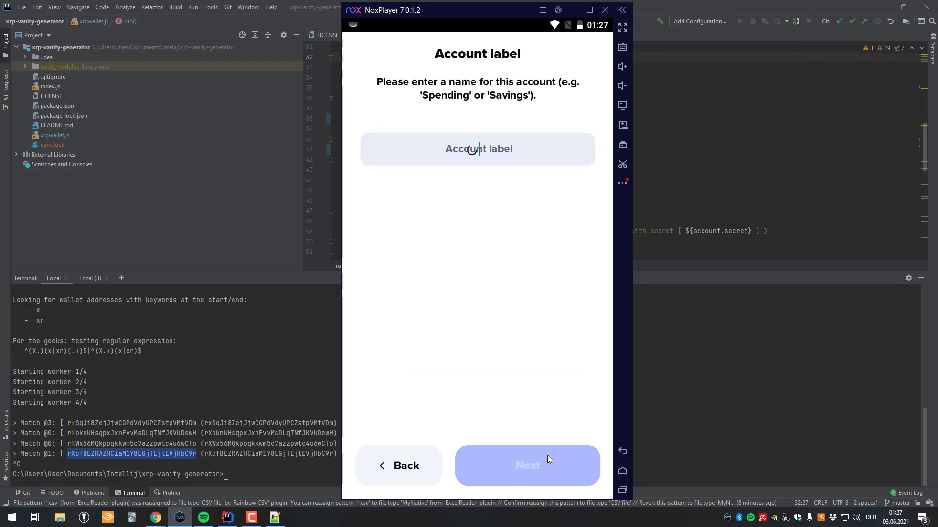
Label the imported account 'Test' and finish the import
click(504, 161)
text(r)
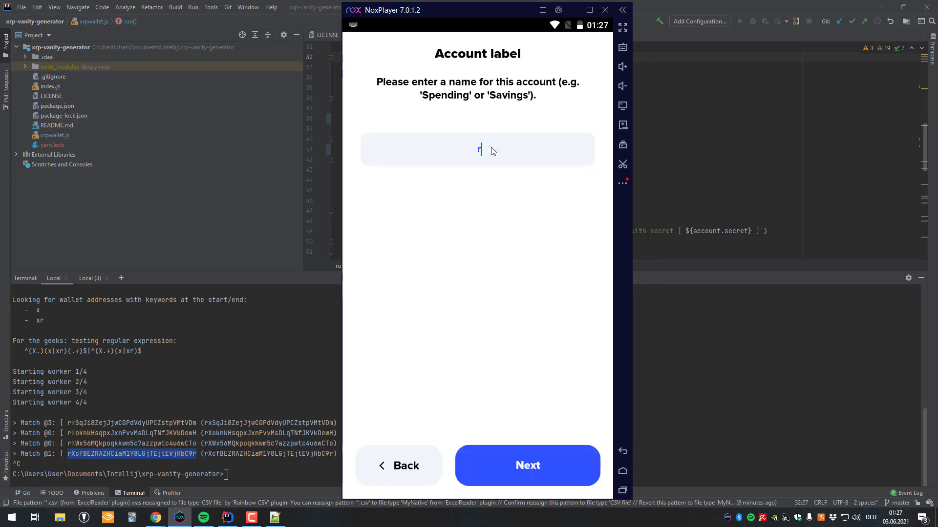
text(Xc)
click(497, 151)
key(BackSpace)
key(BackSpace)
key(BackSpace)
text(Test)
click(516, 449)
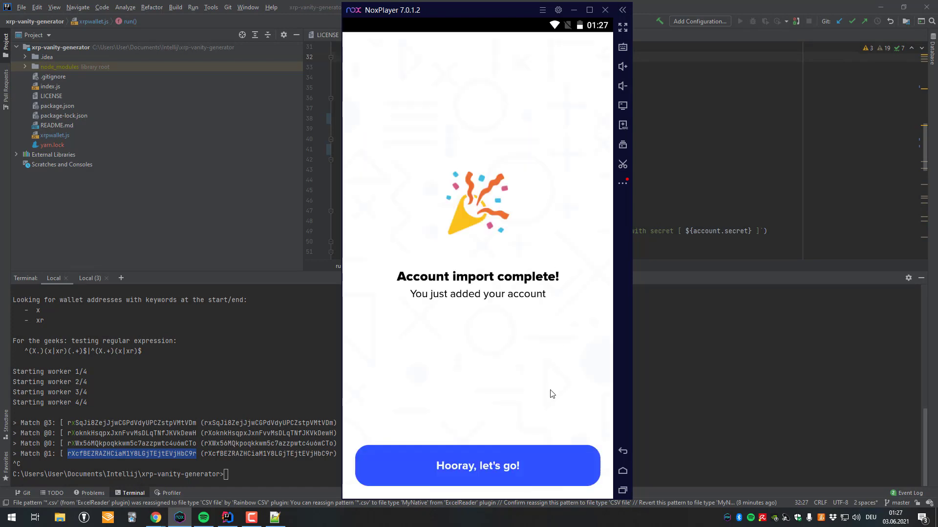
Switch between the Spending and Test accounts, ending on Test, and glance at the Events page
click(535, 474)
click(554, 52)
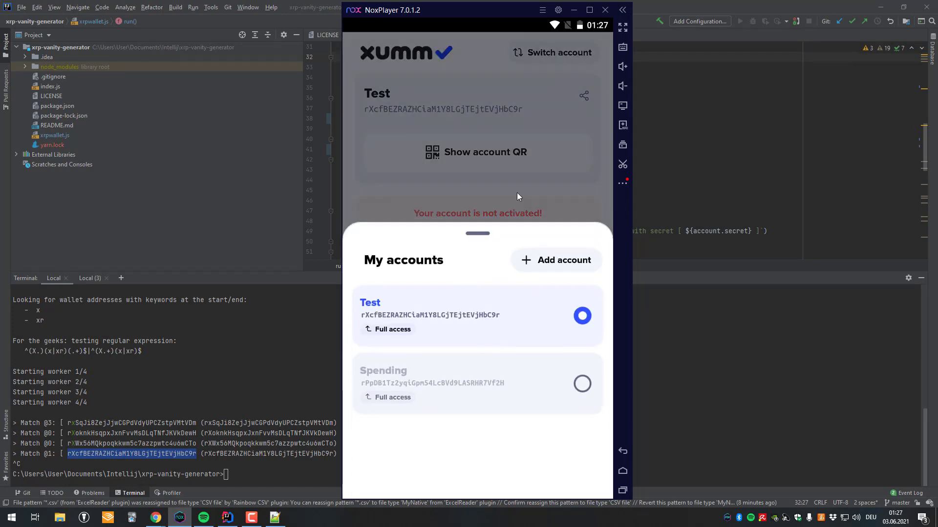
click(486, 385)
click(542, 52)
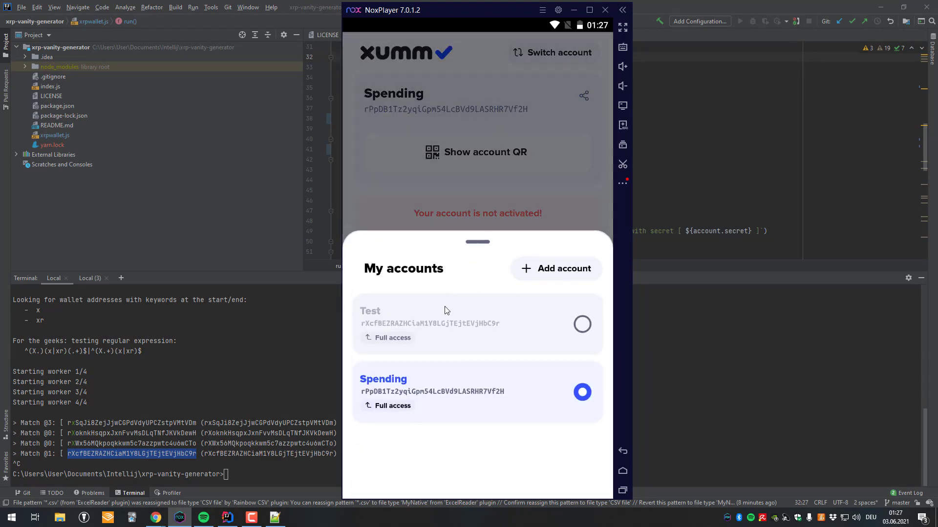
click(444, 313)
click(425, 484)
click(379, 481)
click(423, 483)
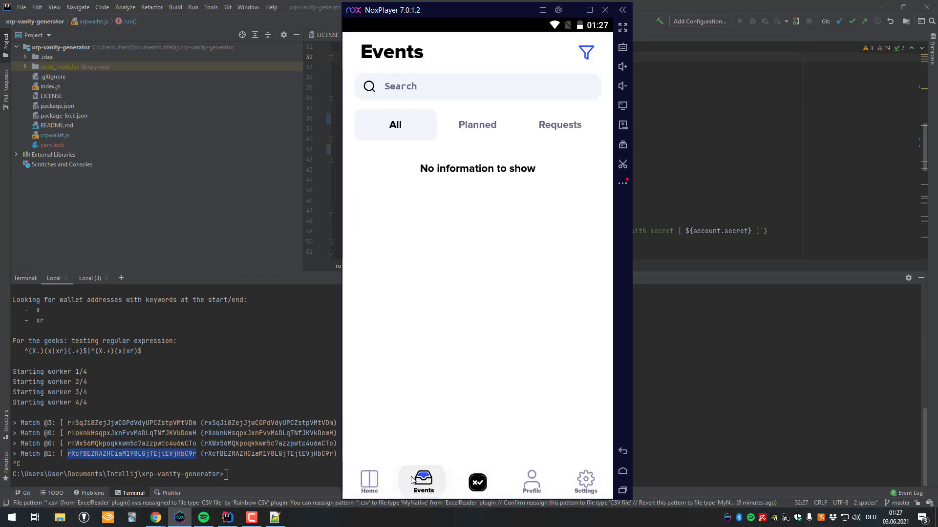
click(376, 481)
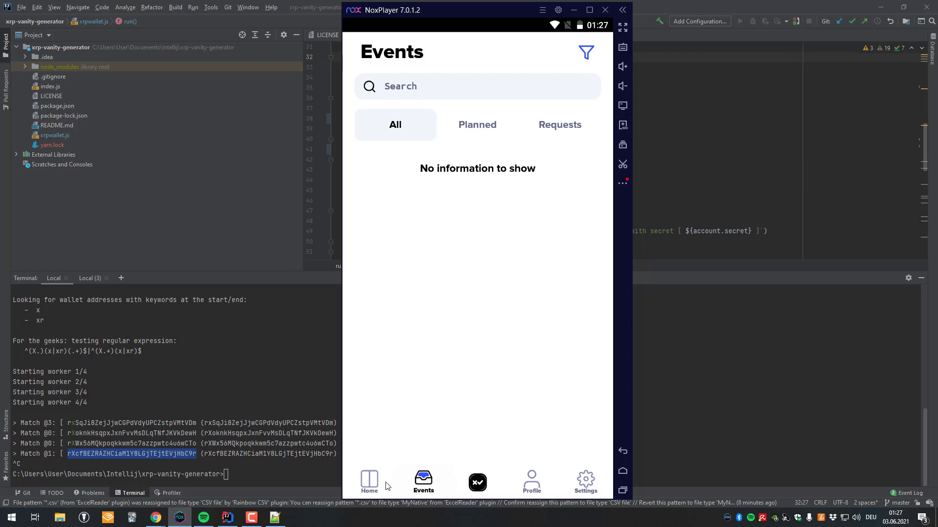
Open Scan QR code from the centre actions sheet, reopening it after one close
click(473, 483)
click(479, 484)
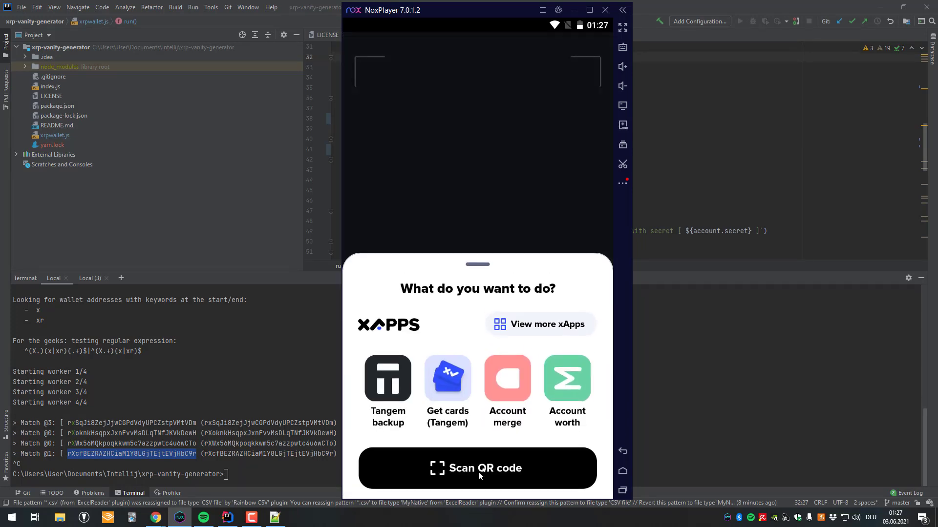
click(478, 472)
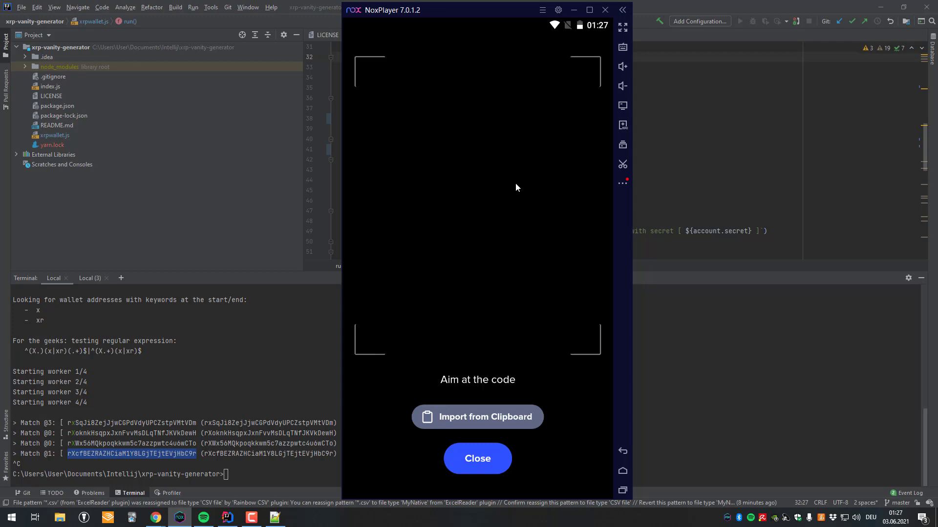
drag(474, 15, 485, 22)
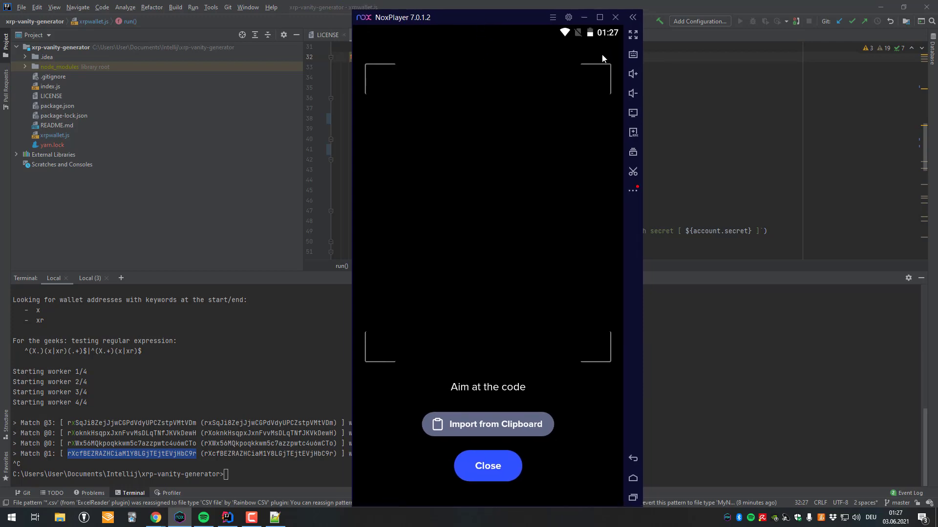
click(497, 467)
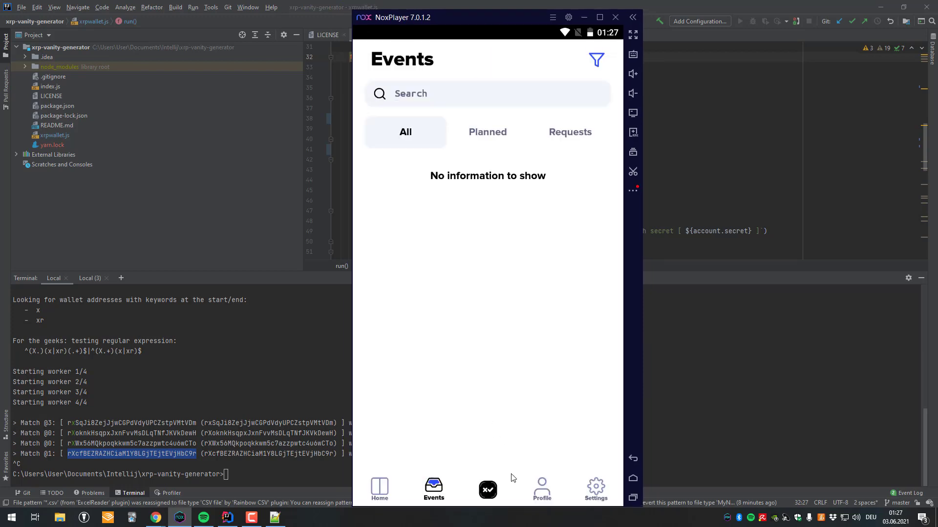
click(497, 492)
click(538, 469)
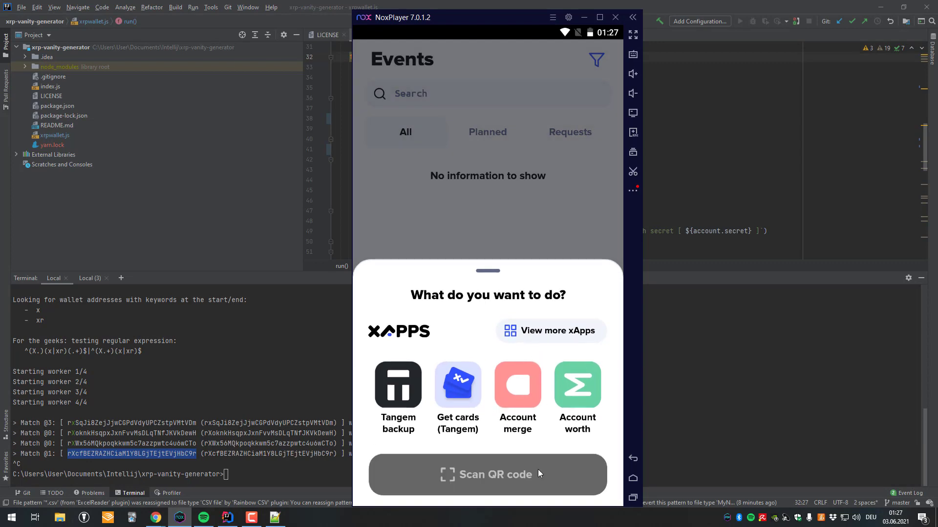
click(632, 190)
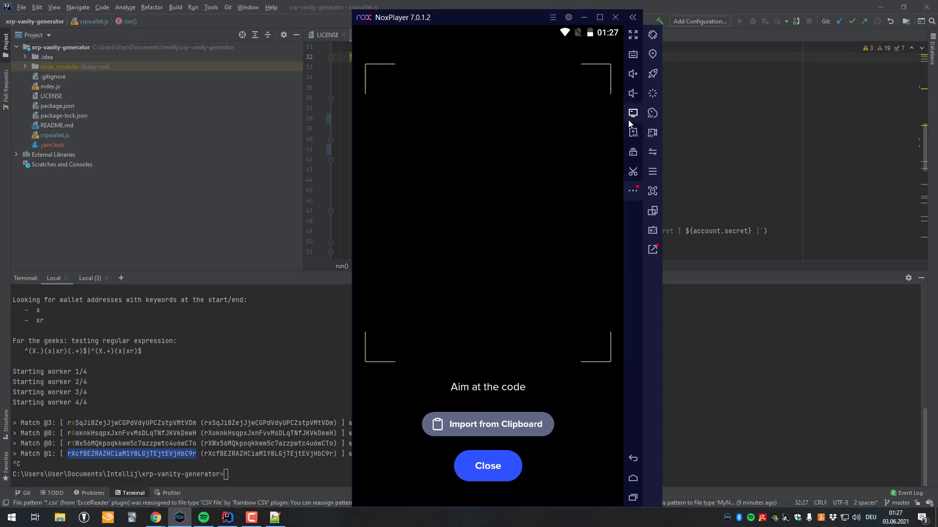
Close the QR scanner, go Home, and toggle from Spending back to the Test account
click(496, 471)
click(378, 488)
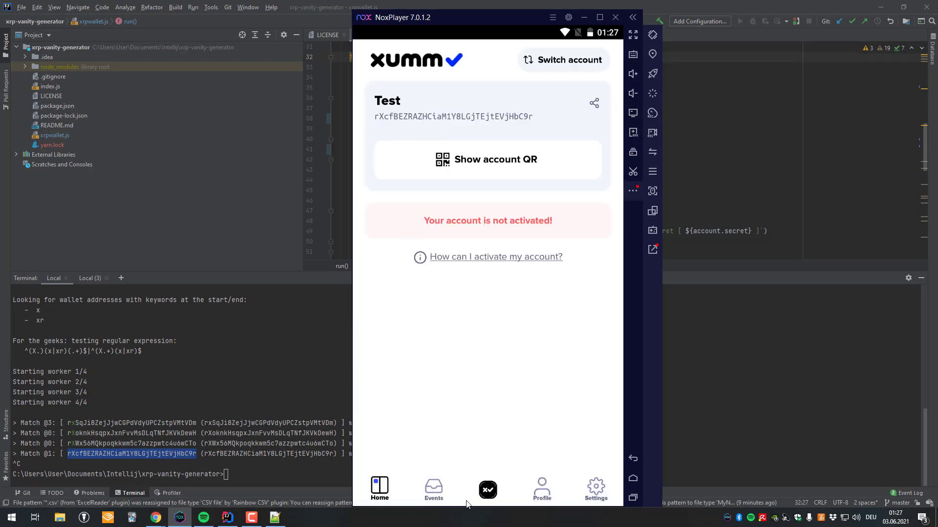
click(552, 65)
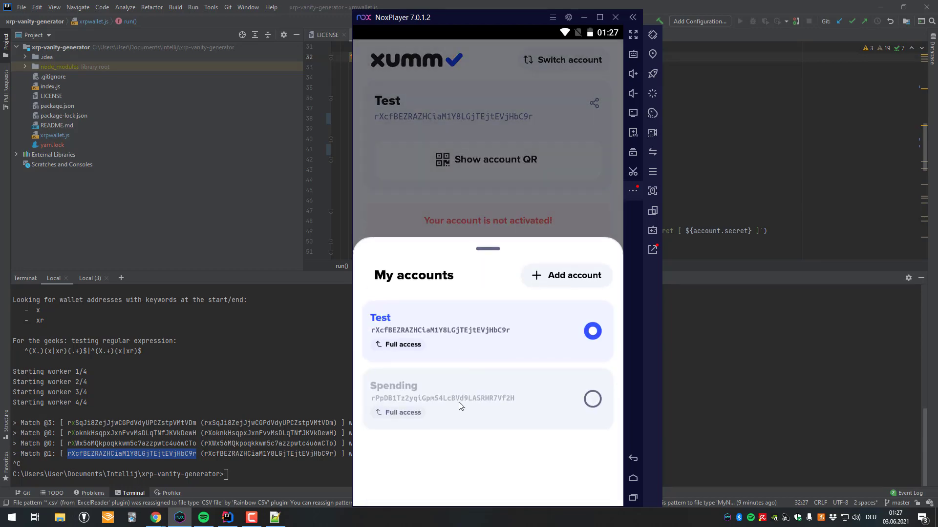
click(459, 404)
click(562, 72)
click(488, 320)
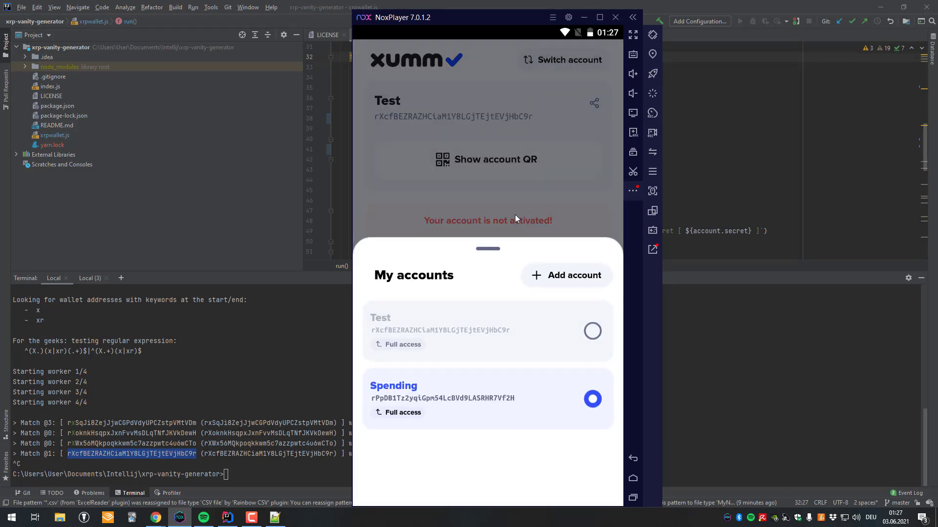
Browse Add account > Import options (Read only, Full access, Mnemonic) without importing, then return Home
click(567, 78)
click(558, 273)
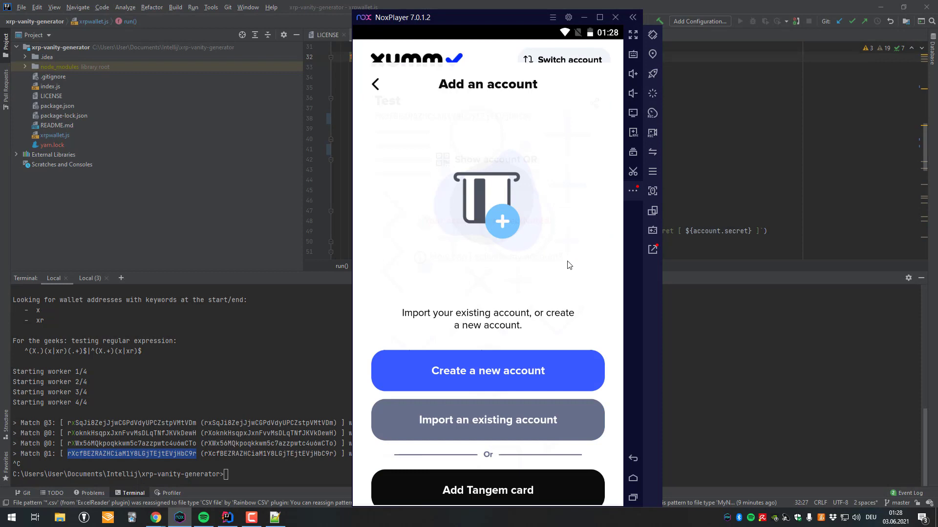
click(494, 397)
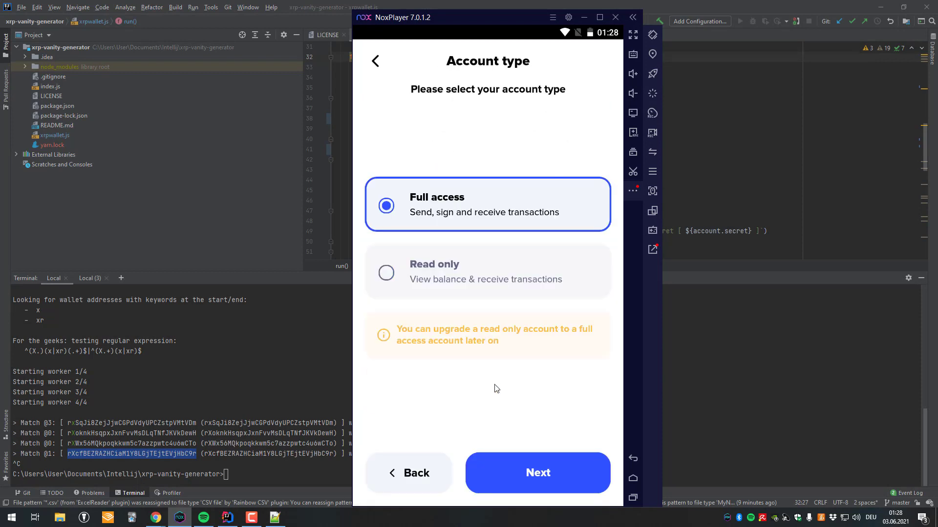
click(435, 266)
click(428, 222)
click(546, 460)
click(470, 313)
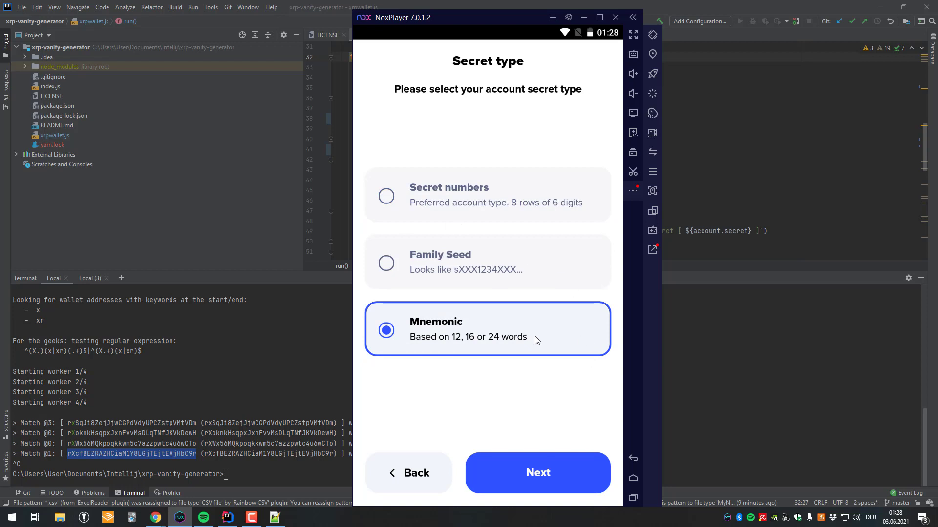
click(415, 473)
click(415, 473)
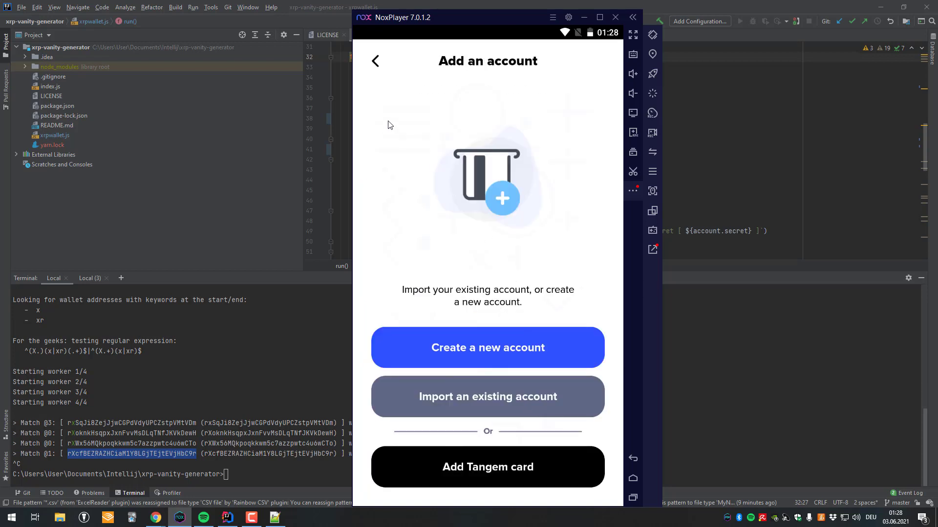
click(377, 62)
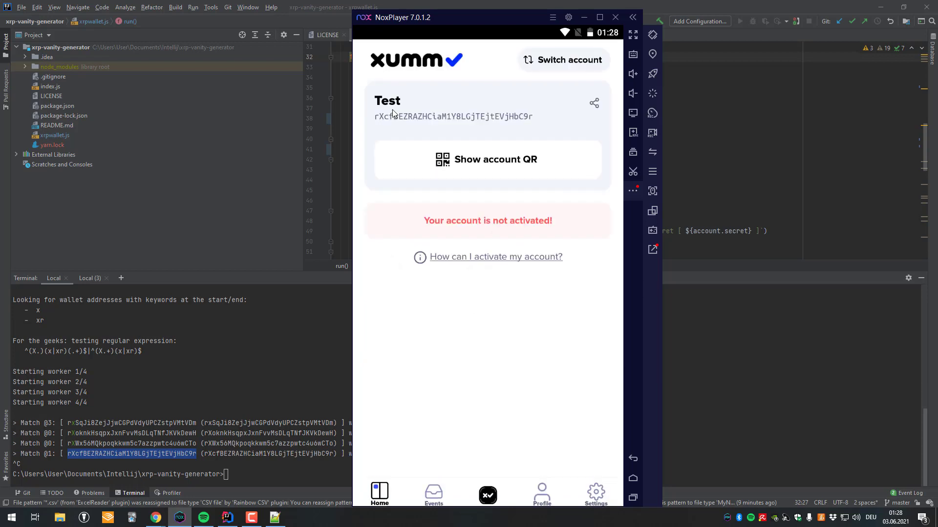
click(547, 493)
click(595, 492)
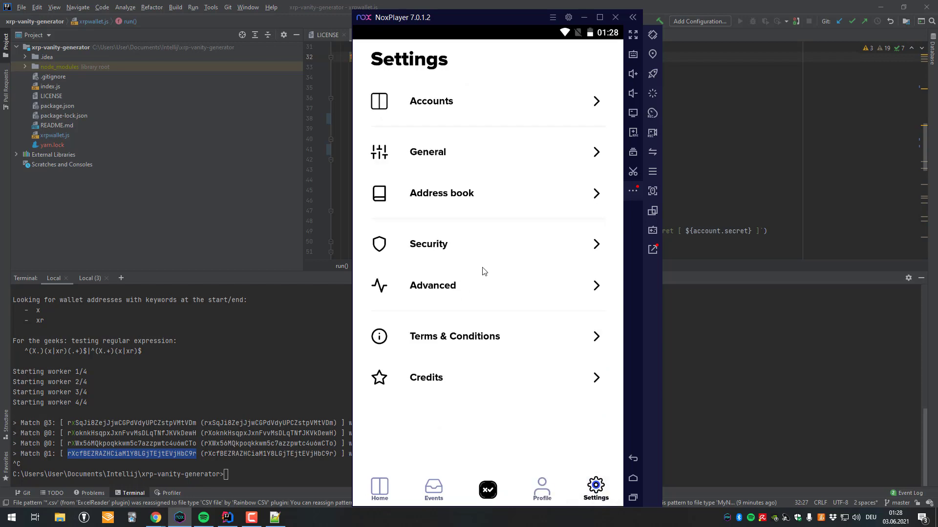
click(434, 493)
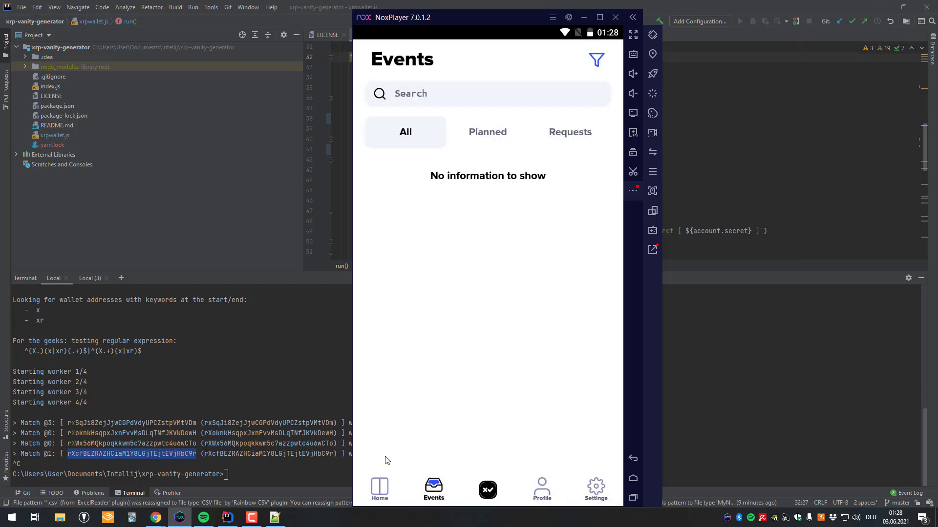
click(466, 136)
click(537, 137)
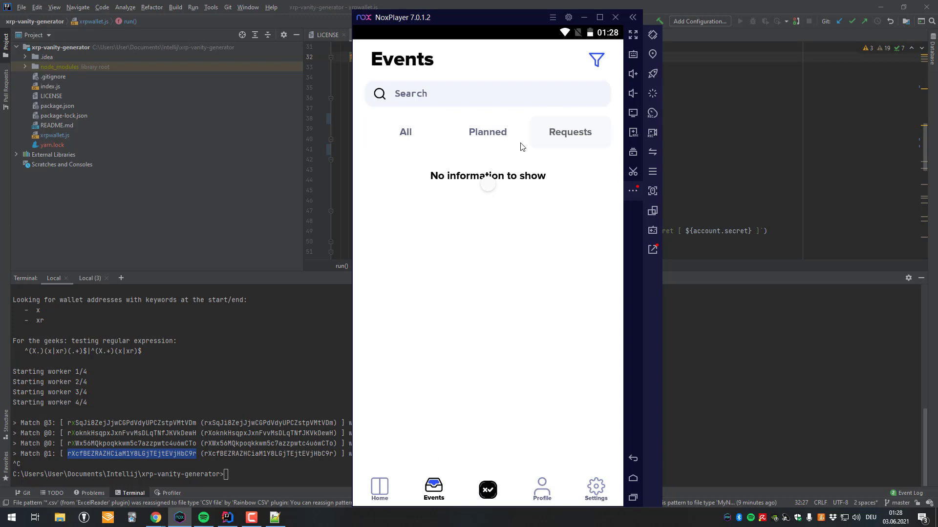
click(421, 500)
click(379, 488)
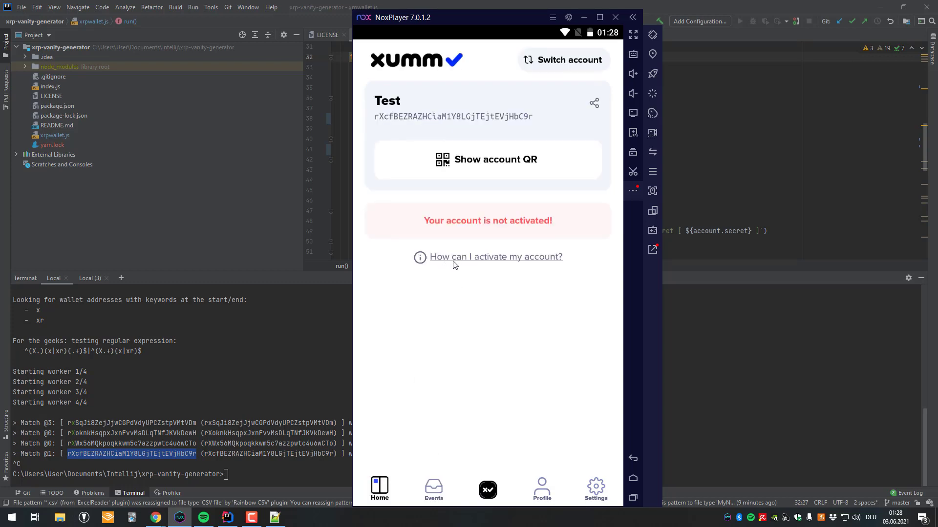
click(485, 155)
click(535, 157)
click(468, 159)
click(488, 172)
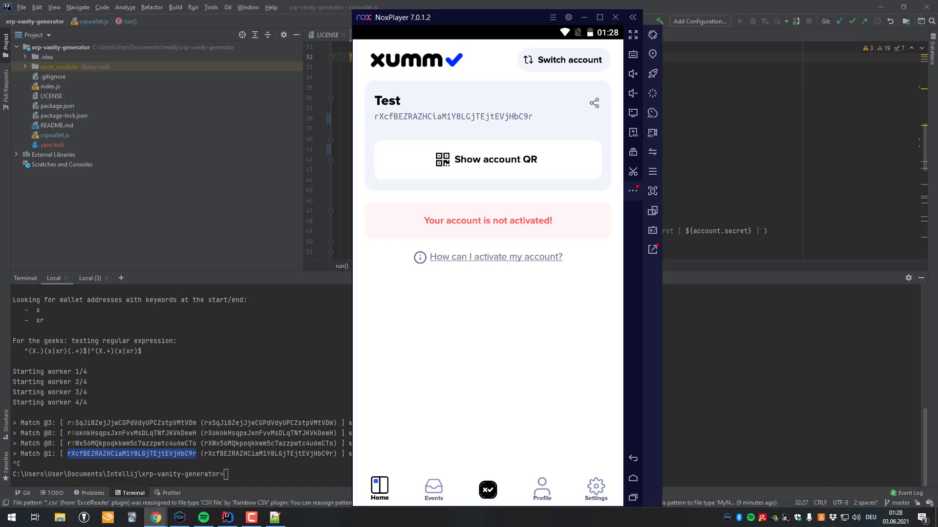
Load xrptoolkit.com in a maximized incognito Chrome window
key(ctrl+shift+n)
text(xrptoolkit.com)
key(Return)
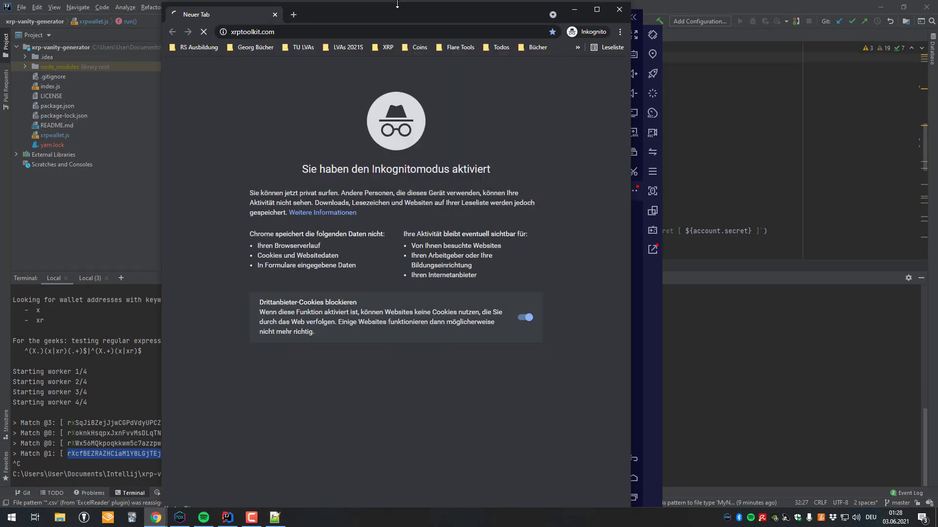
double_click(397, 4)
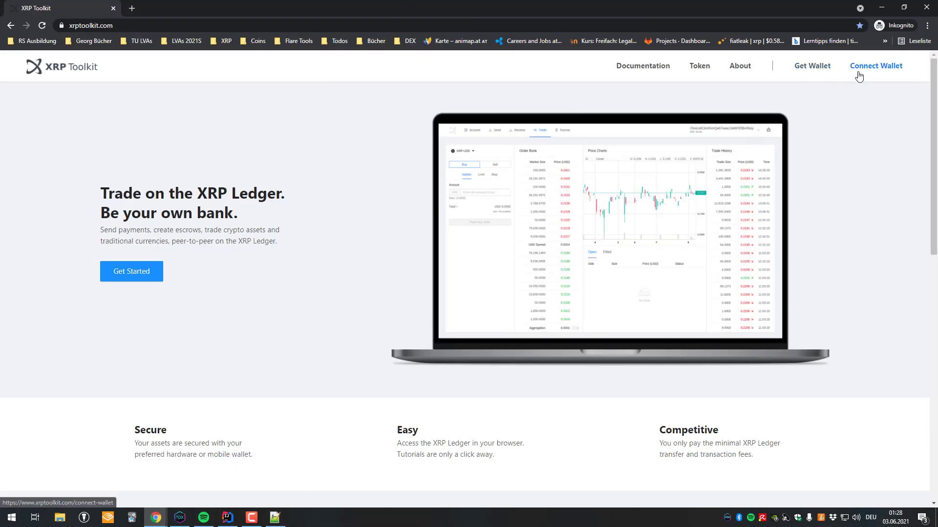
Start a Connect Wallet > Xumm App connection to show its QR code, then bring XUMM forward
click(858, 70)
click(331, 286)
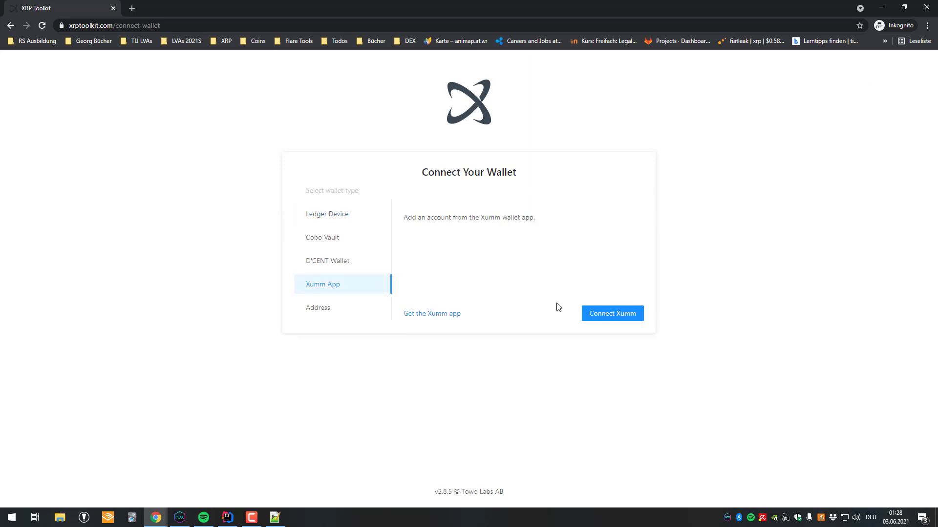
click(601, 314)
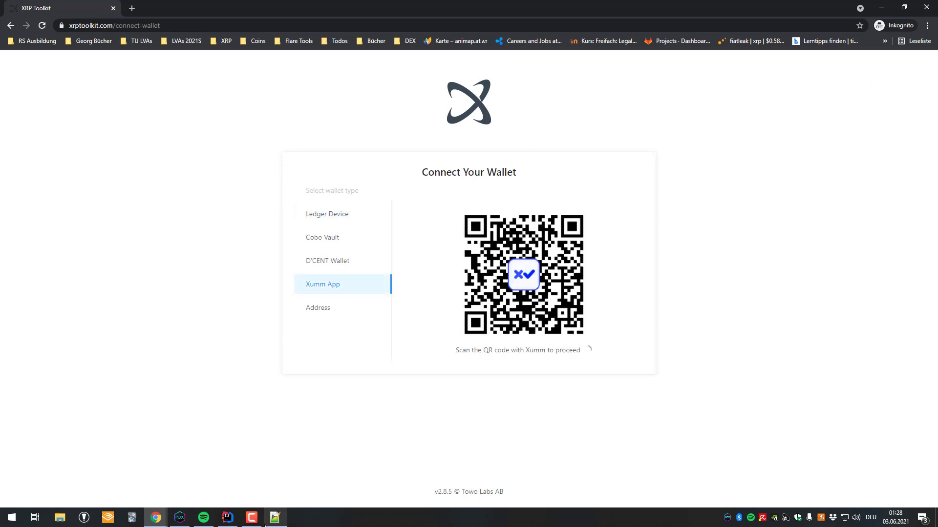
click(180, 518)
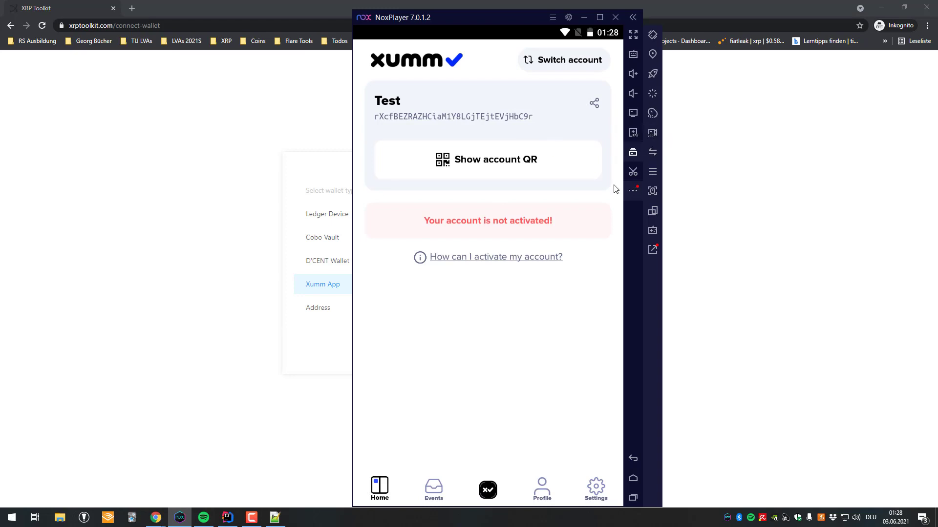
Try scanning the connection code with XUMM's Scan QR code, then close the scanner
click(488, 490)
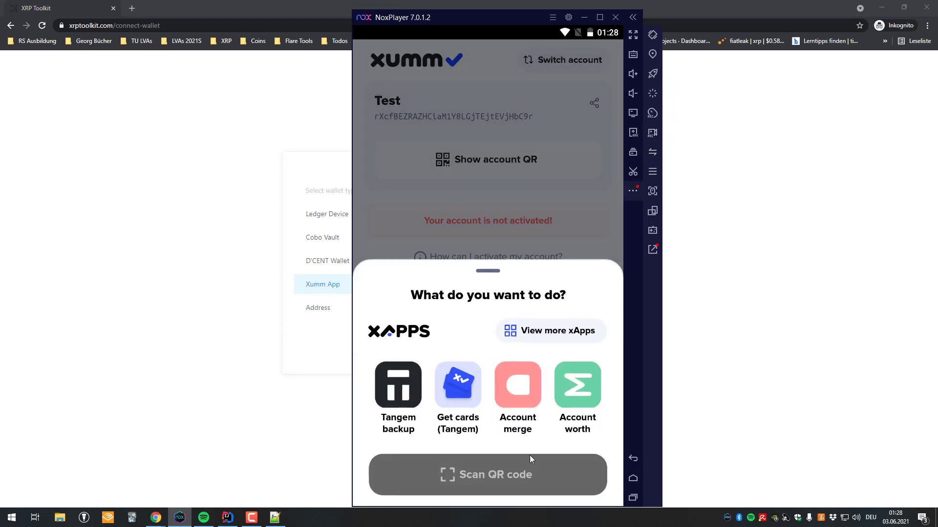
click(529, 459)
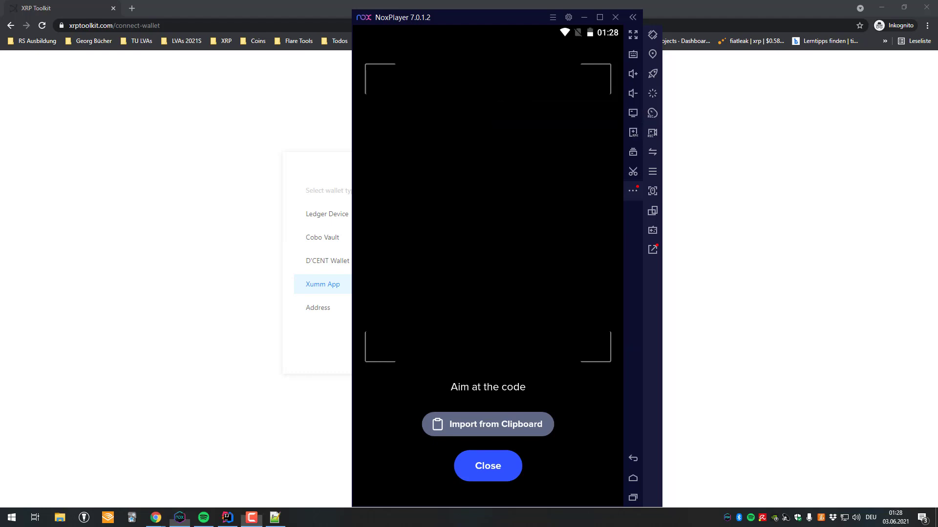
click(503, 461)
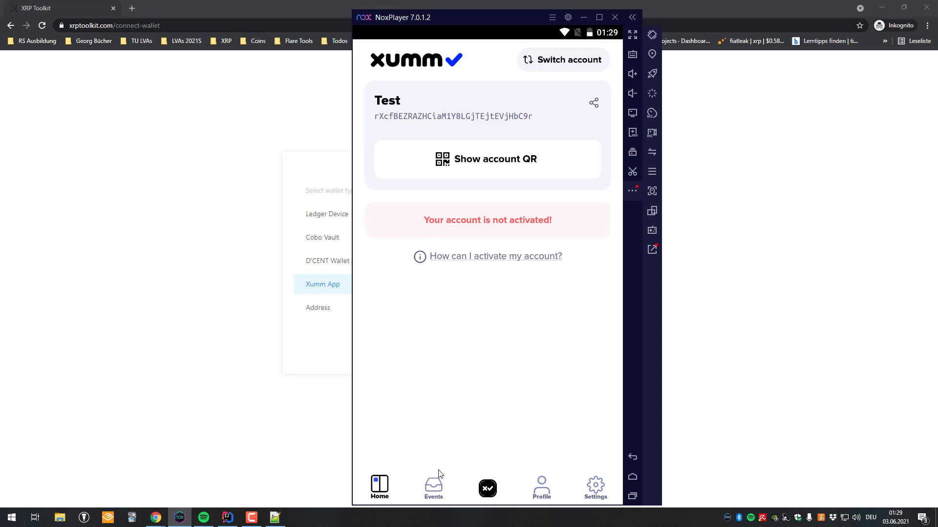
Move through Events, Home and Profile in the bottom bar, ending on Settings
click(440, 498)
click(377, 494)
click(531, 494)
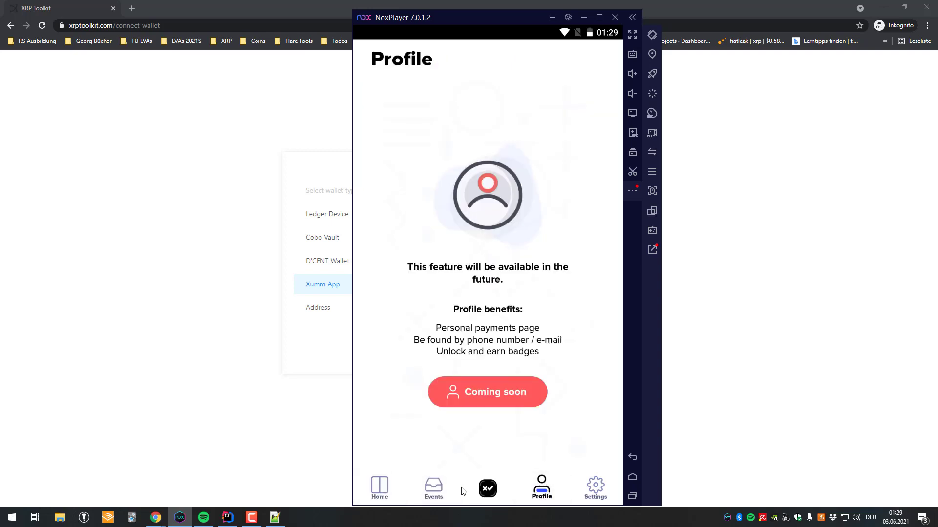
click(446, 488)
click(585, 493)
click(402, 500)
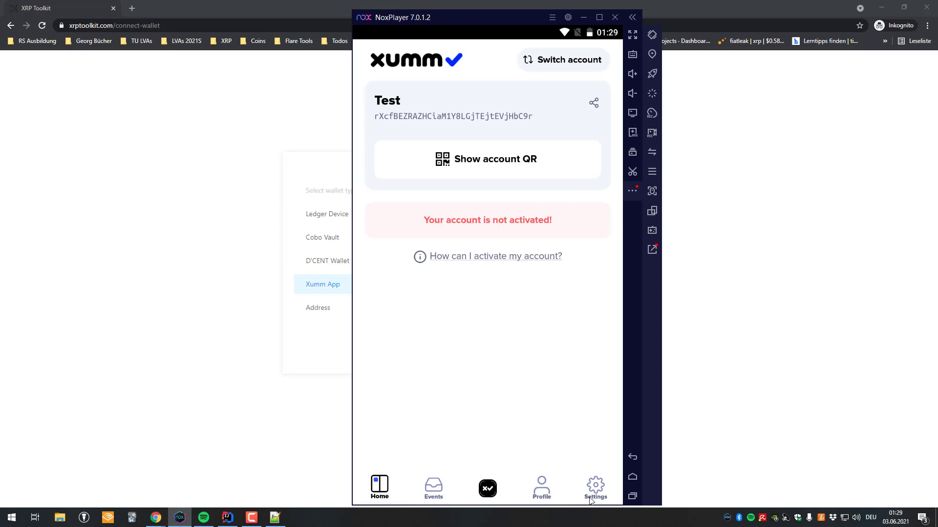
key(Escape)
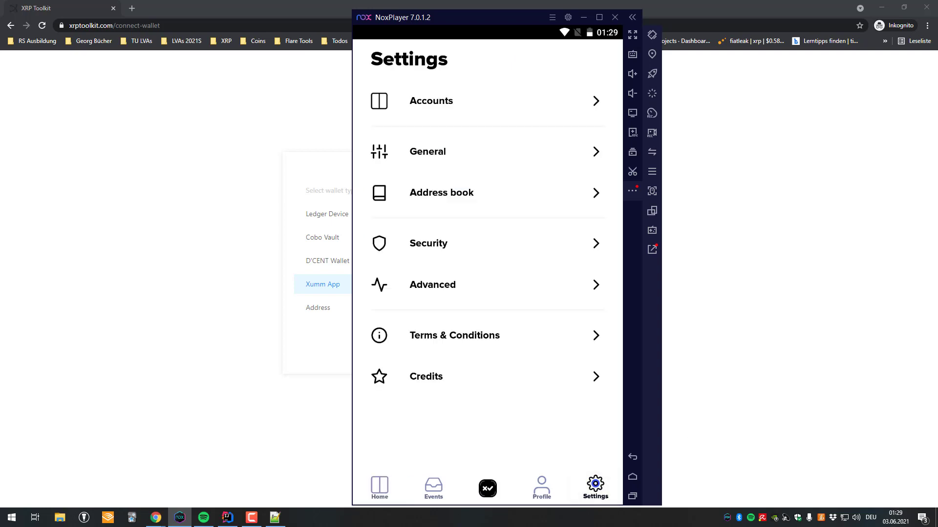